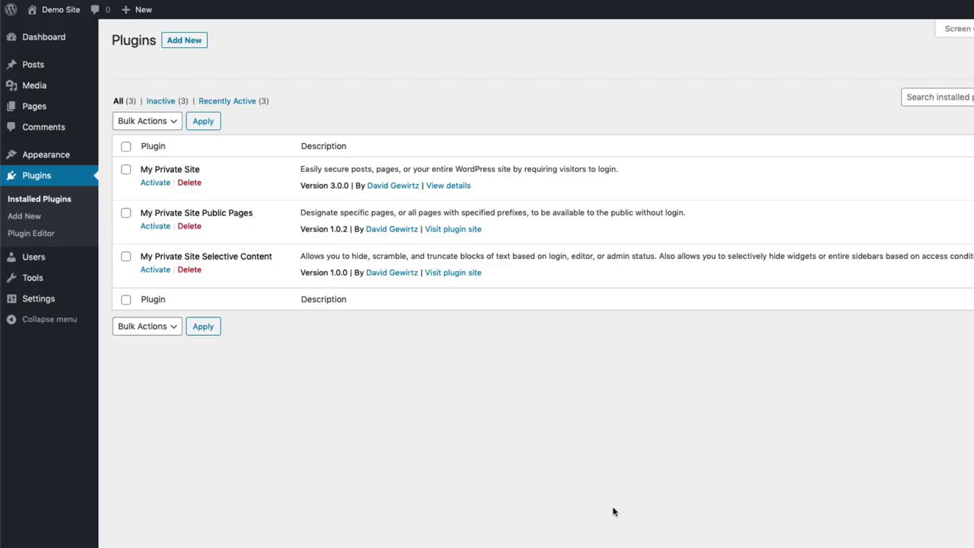
Activate My Private Site in the Plugins list, leaving the other two plugins inactive
left_click(156, 185)
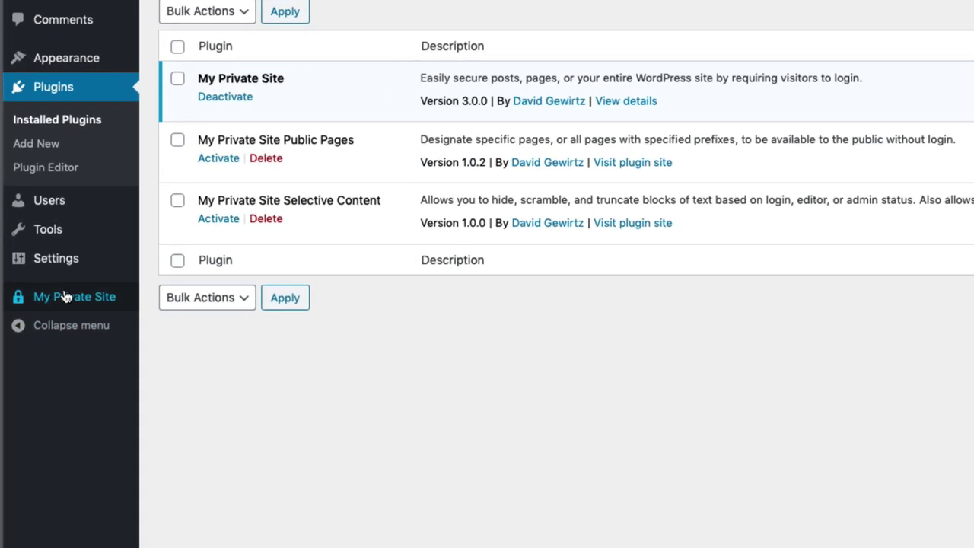
mouse_move(64, 297)
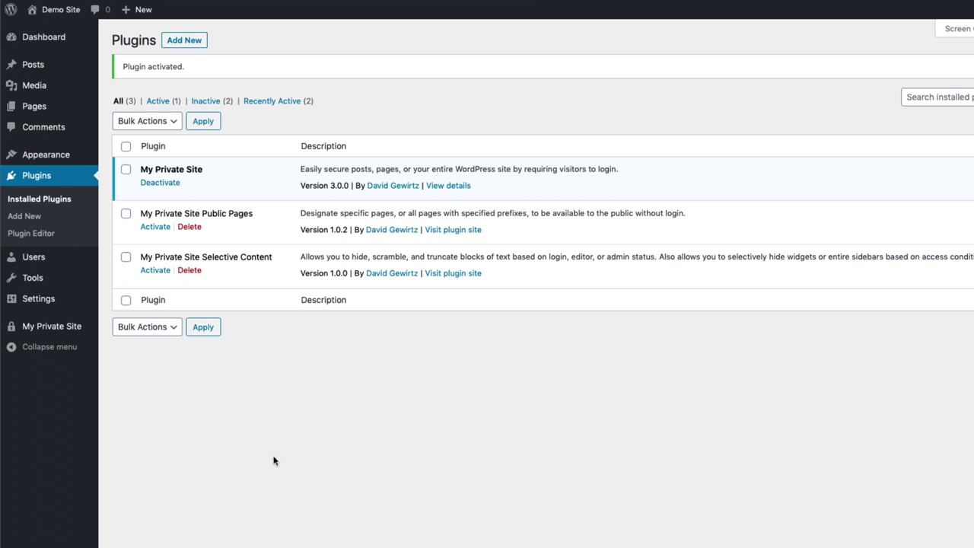
Open My Private Site's Site Privacy tab and view the still-public Demo Site home page
mouse_move(64, 327)
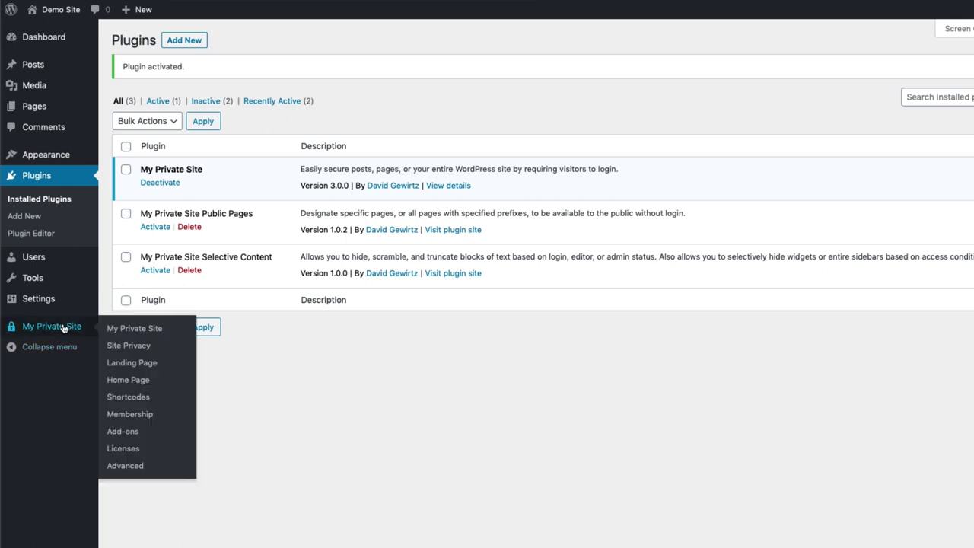
left_click(145, 331)
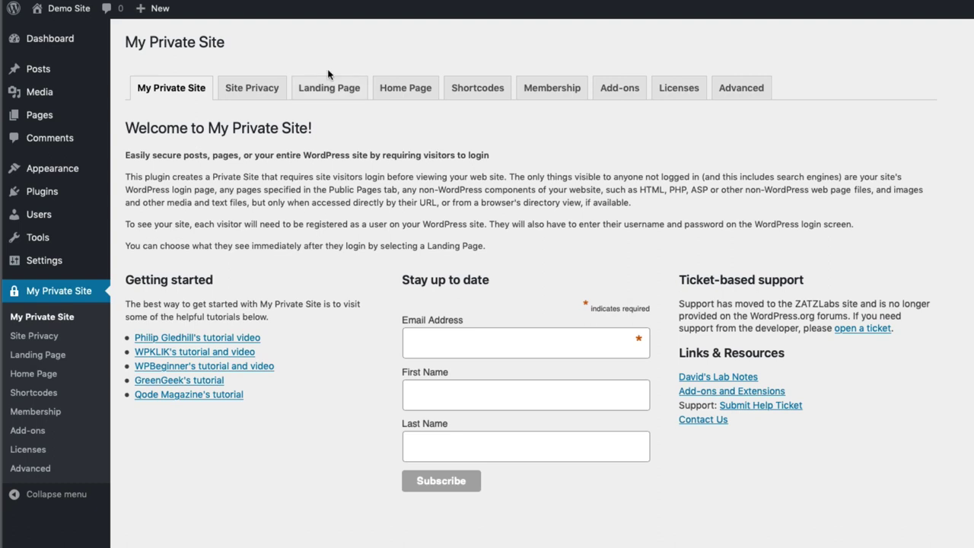
left_click(262, 85)
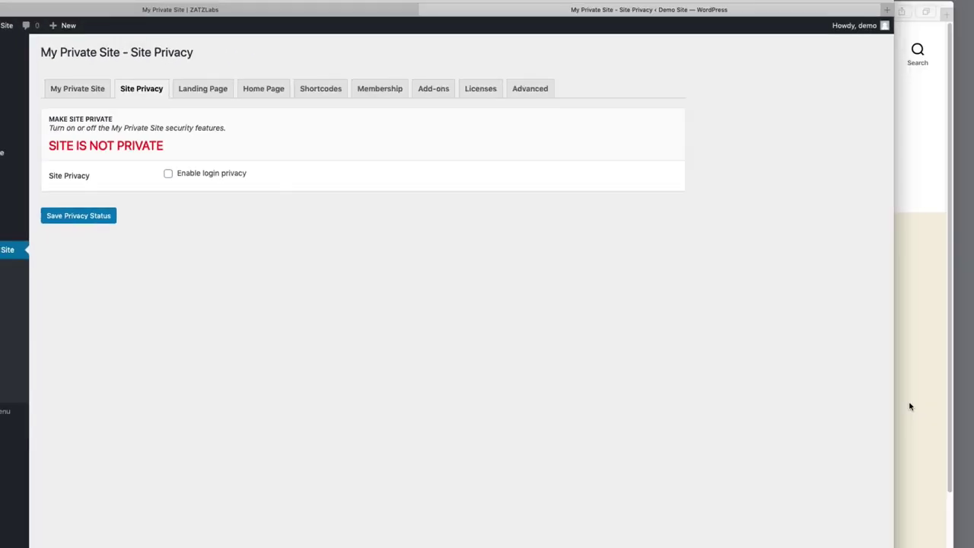
left_click(908, 407)
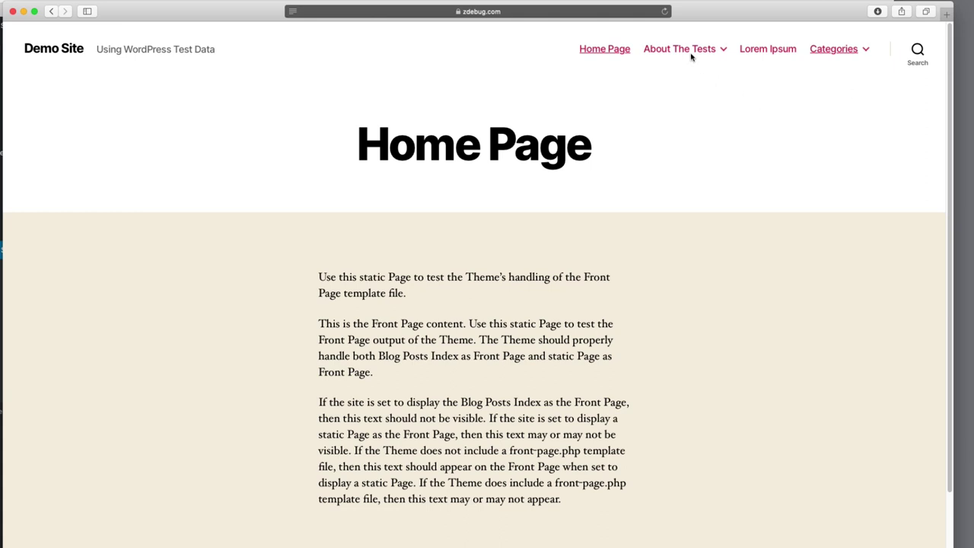
mouse_move(691, 57)
left_click(689, 79)
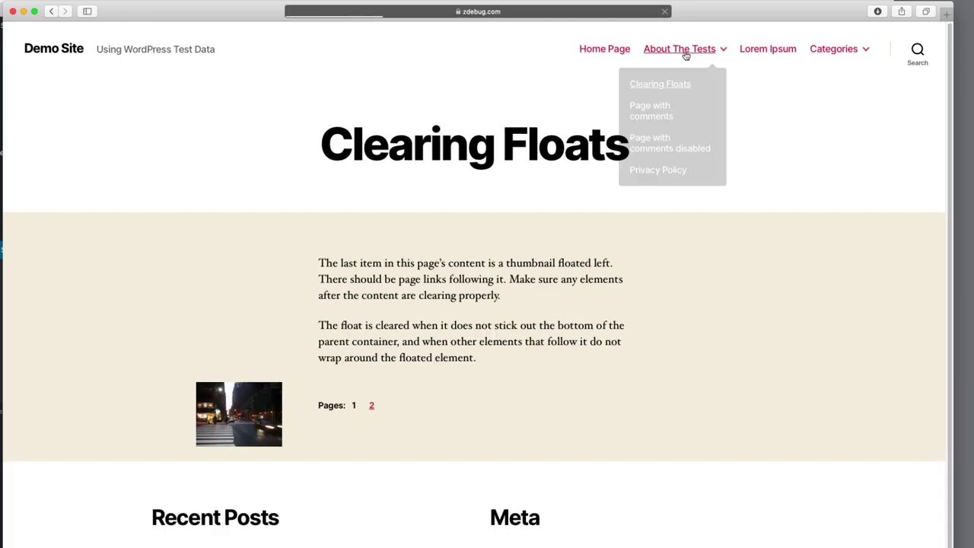
left_click(665, 111)
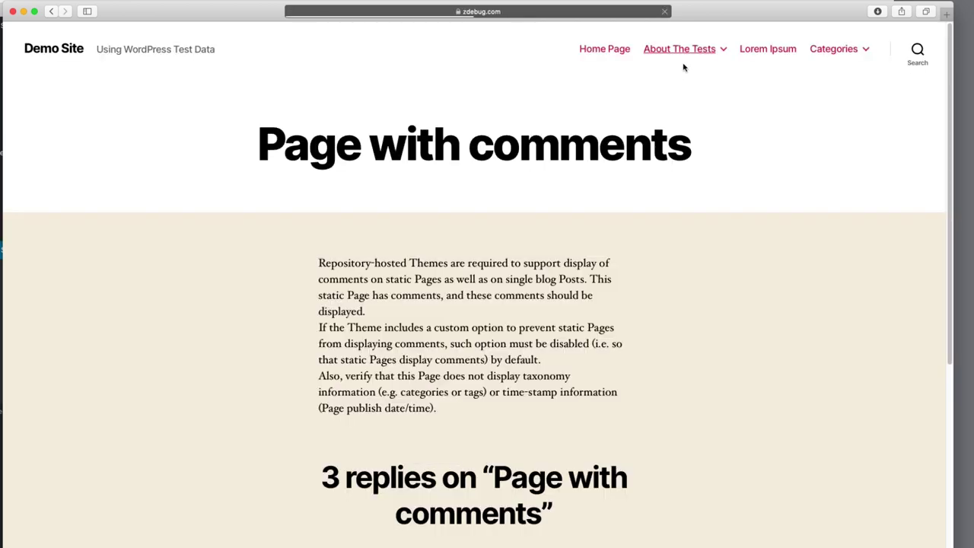
left_click(676, 144)
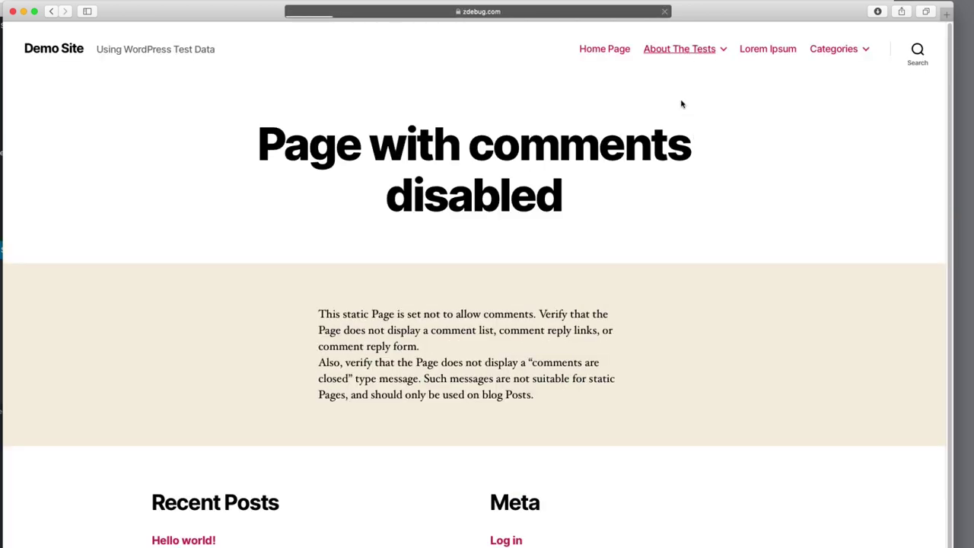
left_click(656, 168)
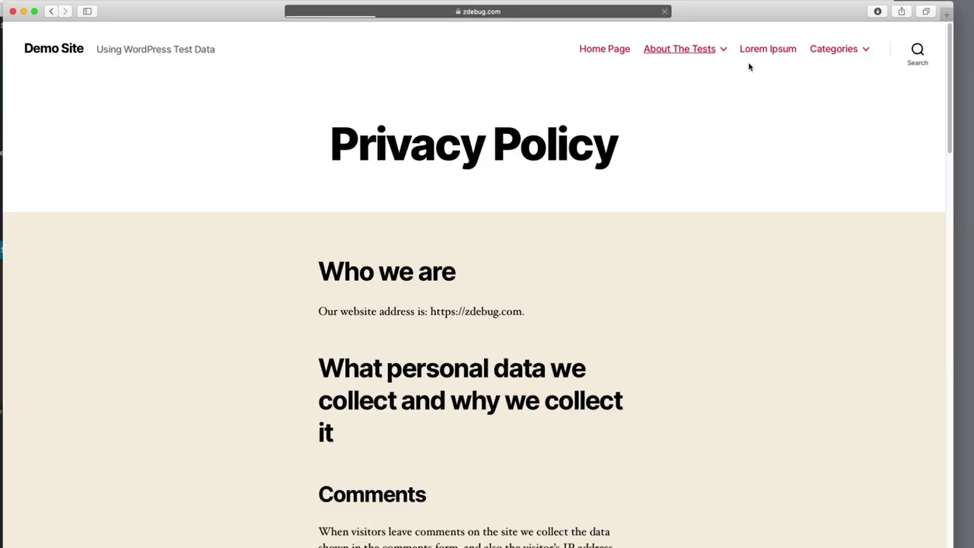
left_click(767, 50)
scroll(753, 241, "down", 10)
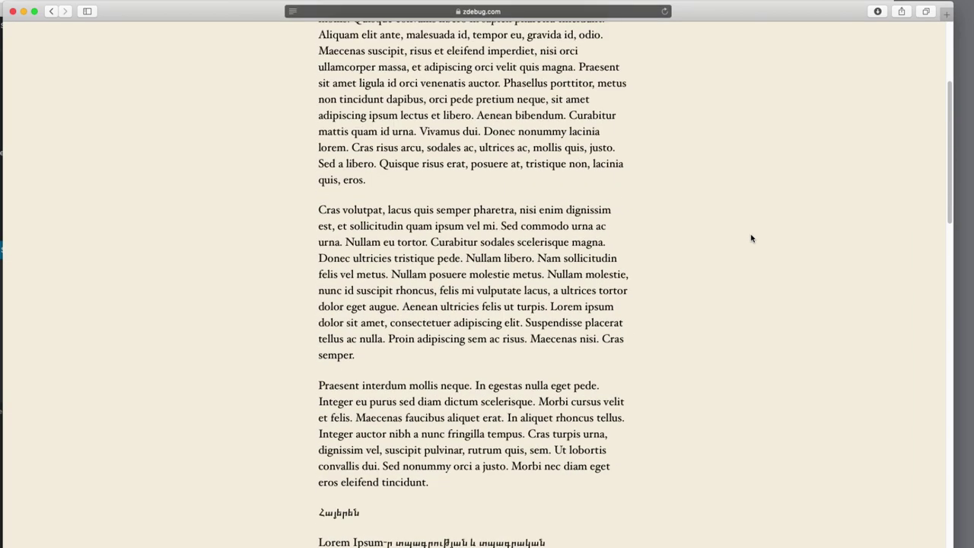
scroll(752, 238, "up", 10)
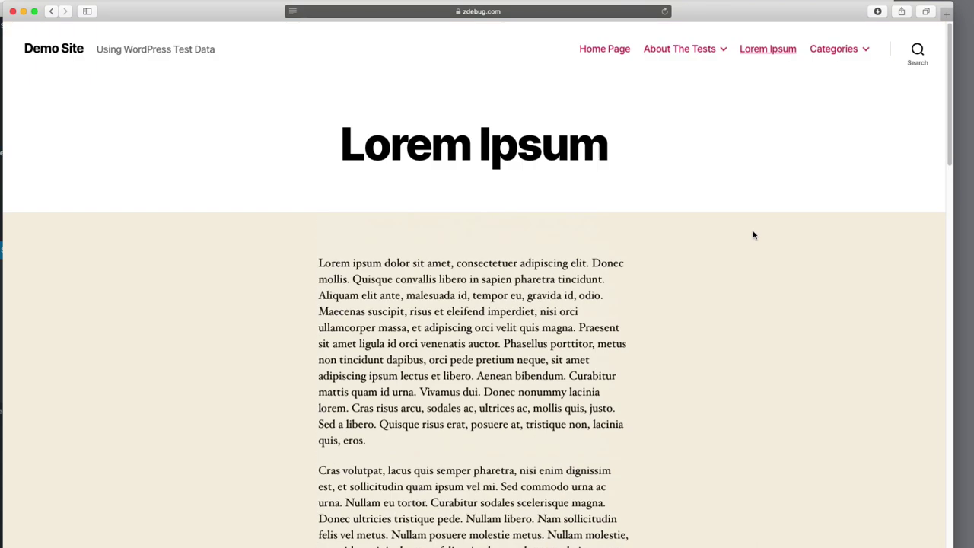
mouse_move(834, 48)
left_click(791, 102)
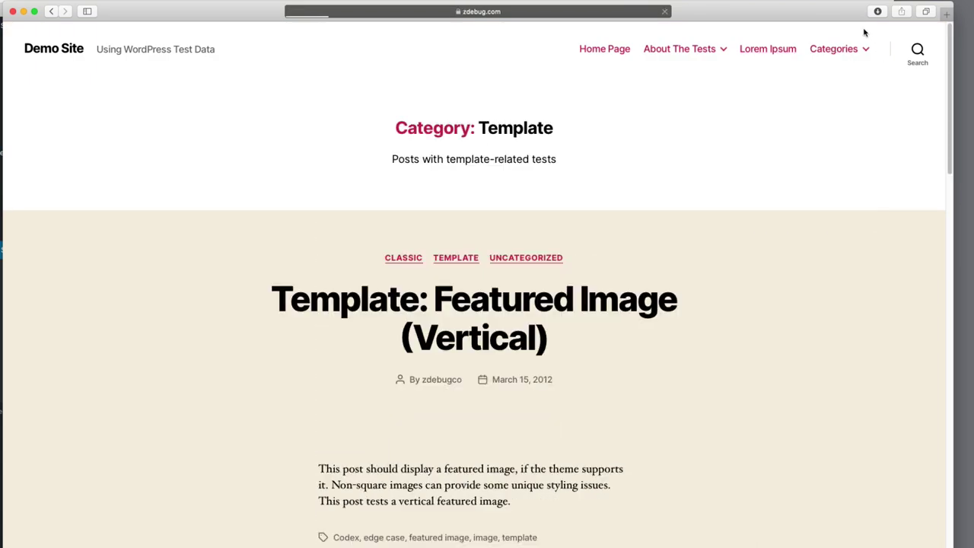
left_click(808, 146)
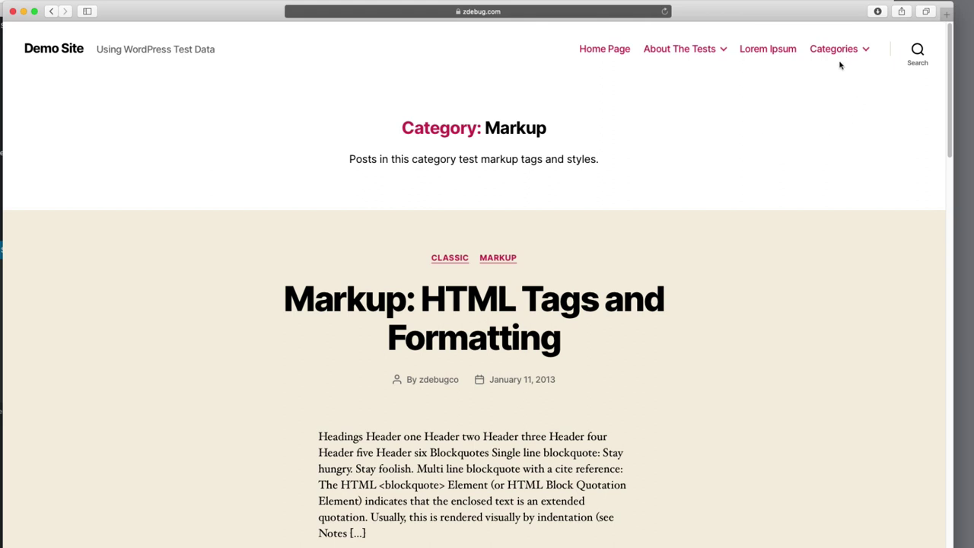
left_click(602, 50)
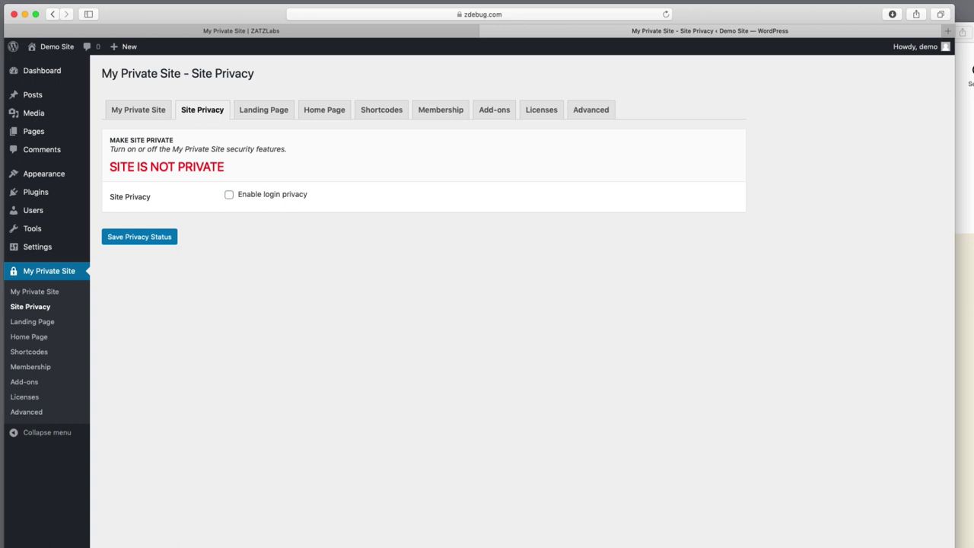
Reload the public Demo Site Home Page to confirm it is still openly accessible
left_click(964, 418)
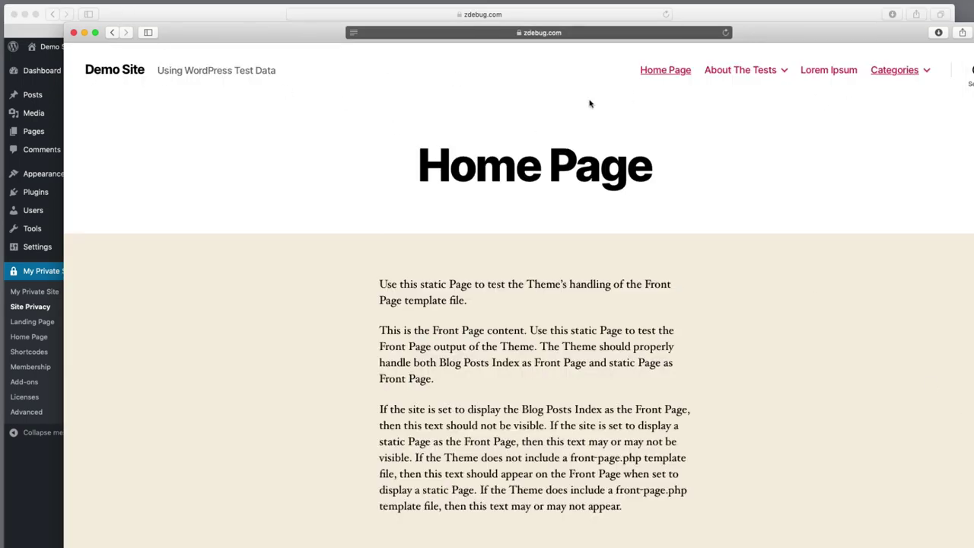
left_click(199, 11)
left_click(765, 69)
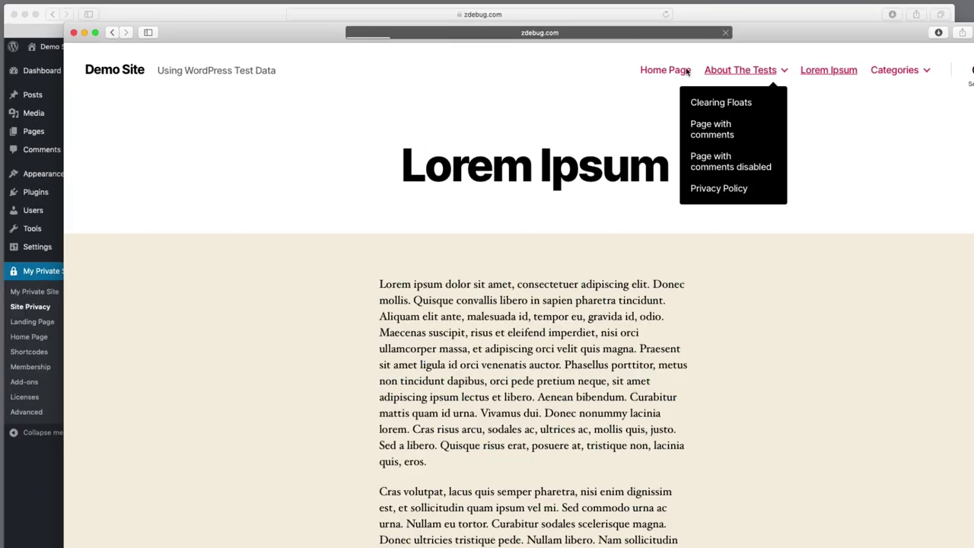
left_click(667, 71)
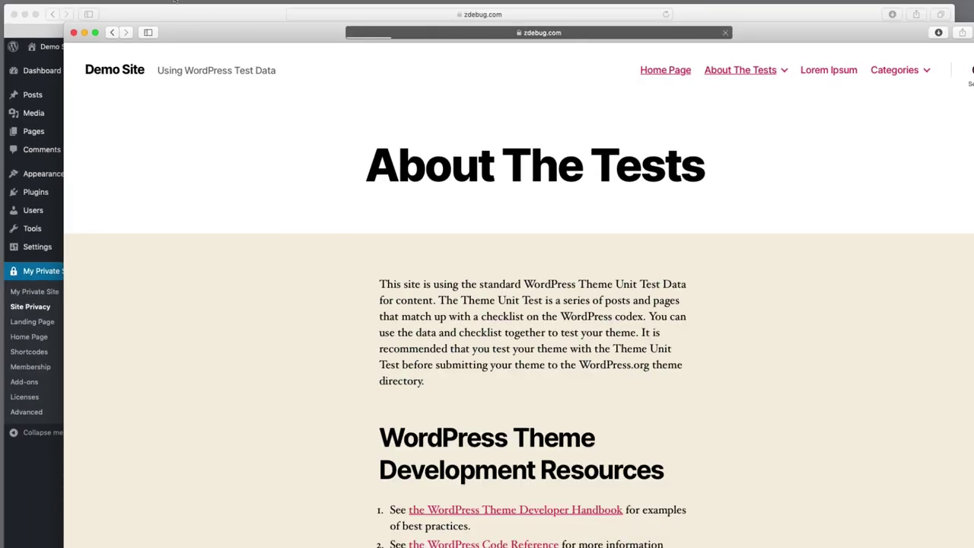
Tick Enable login privacy in Site Privacy and save the privacy status
left_click(195, 11)
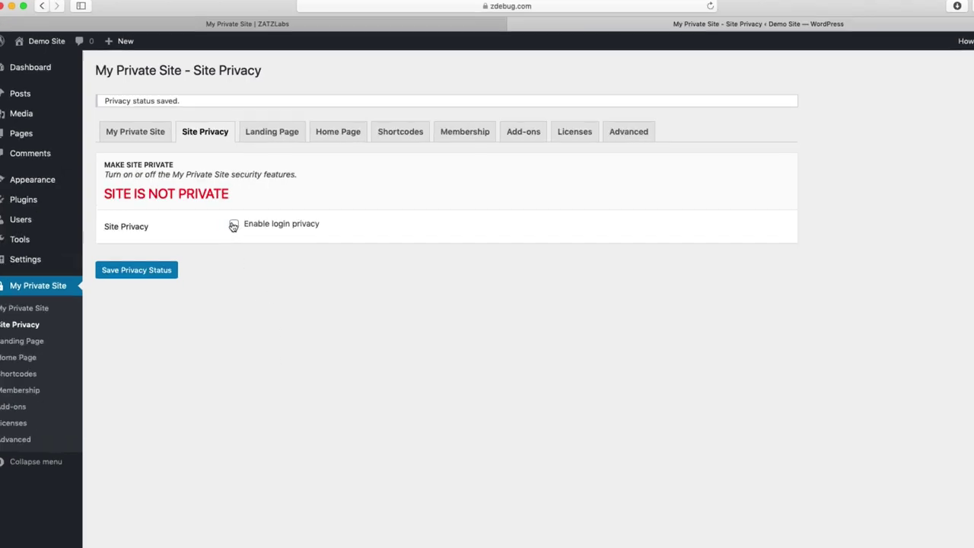
left_click(229, 213)
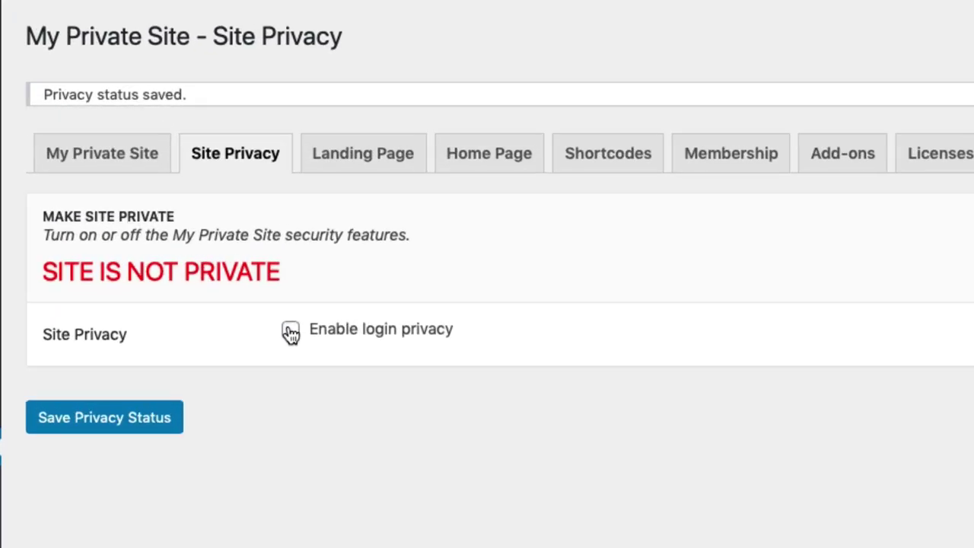
left_click(110, 418)
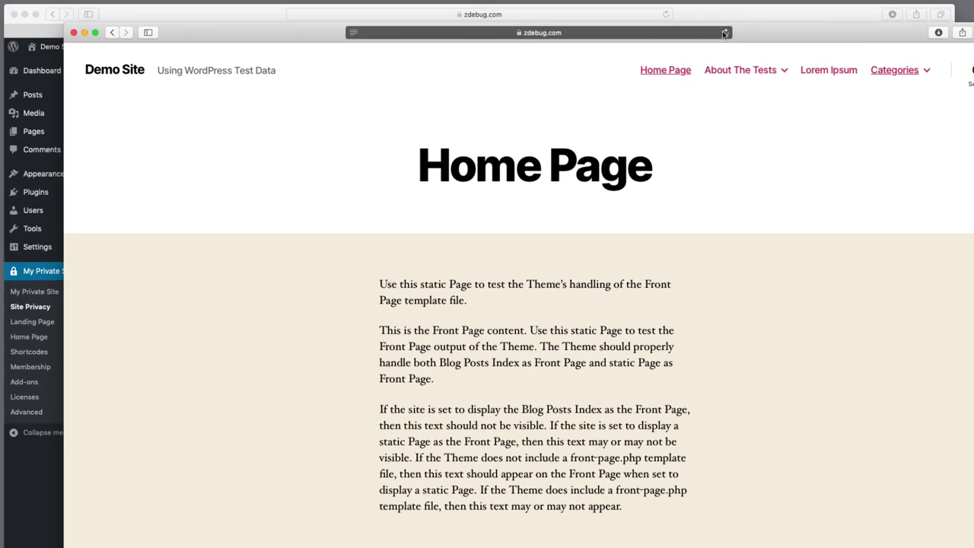
Reload the private site, sign in with the username and password, and open Lorem Ipsum
left_click(724, 33)
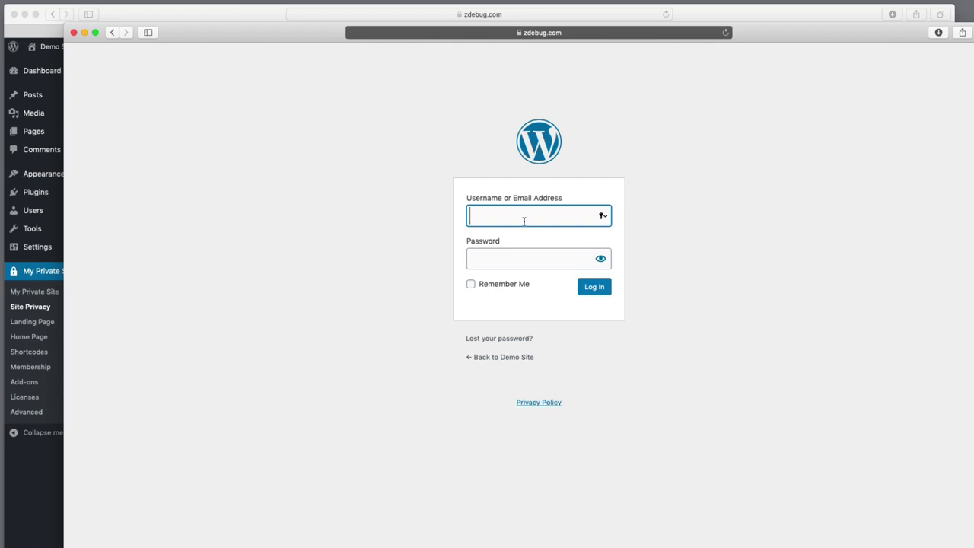
type("demo")
left_click(526, 259)
type("demo")
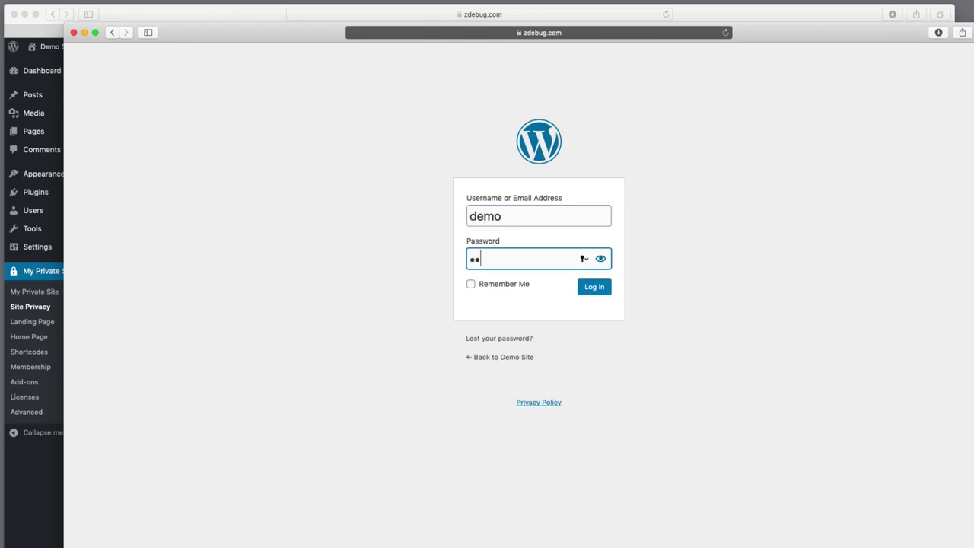
key("Return")
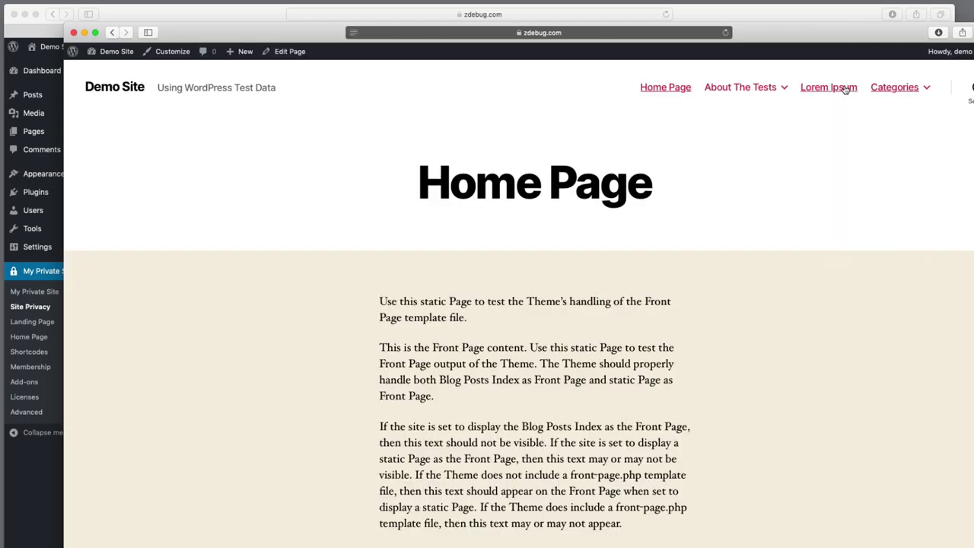
left_click(845, 90)
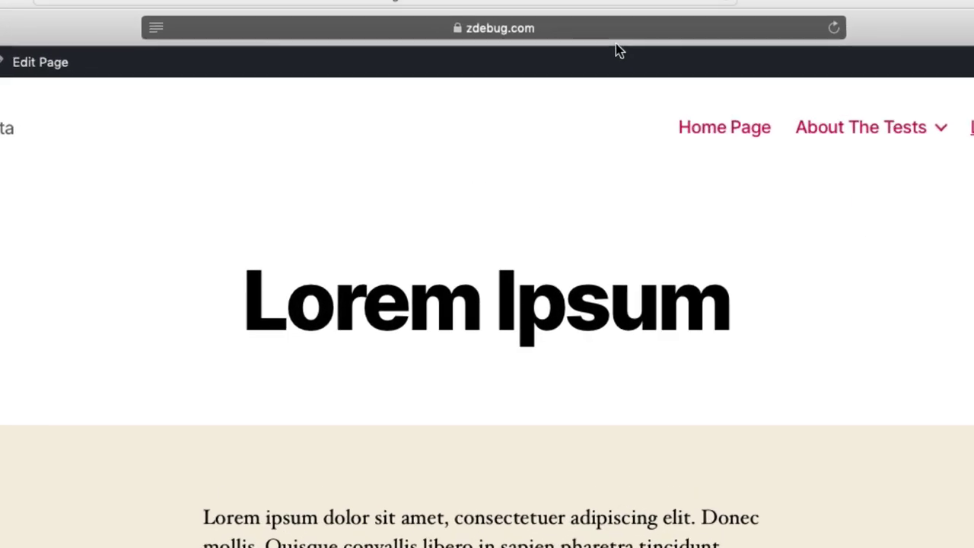
left_click(628, 32)
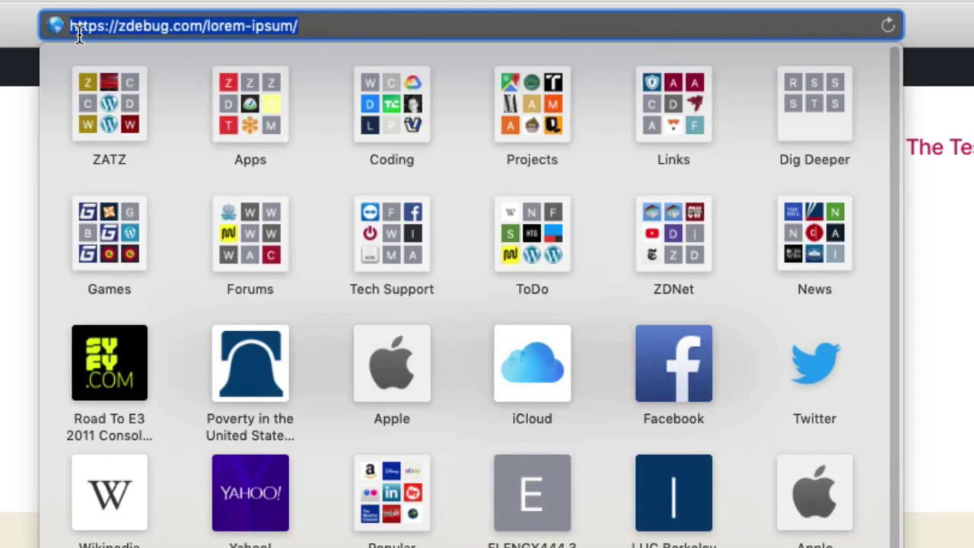
Copy the Lorem Ipsum page address from the address bar
right_click(222, 29)
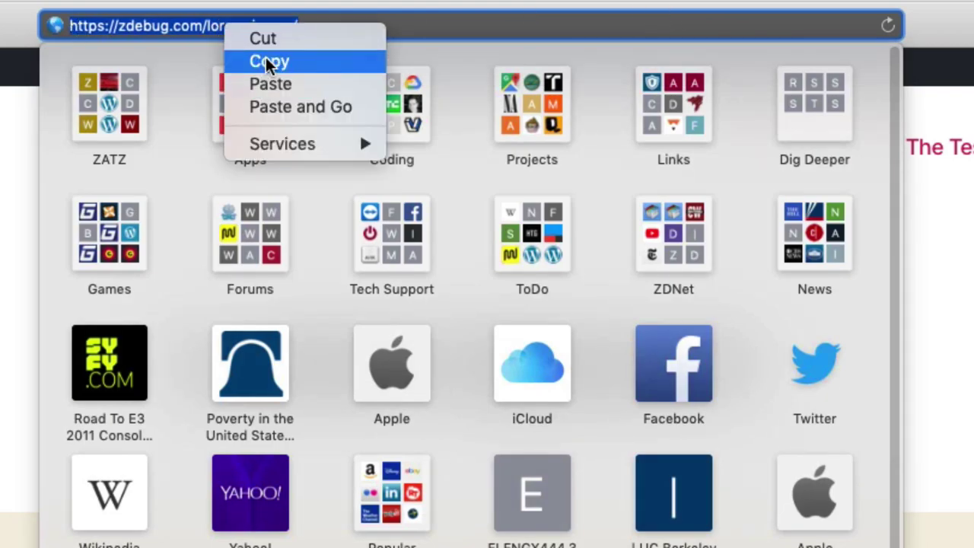
left_click(270, 61)
key("Escape")
Log out via Howdy, then paste and load the Lorem Ipsum address, landing on login
mouse_move(866, 44)
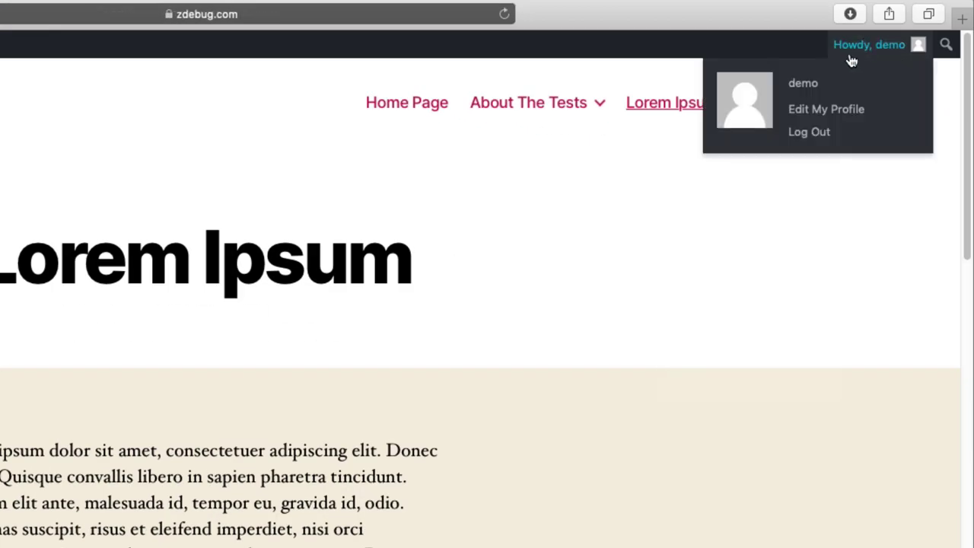
left_click(801, 133)
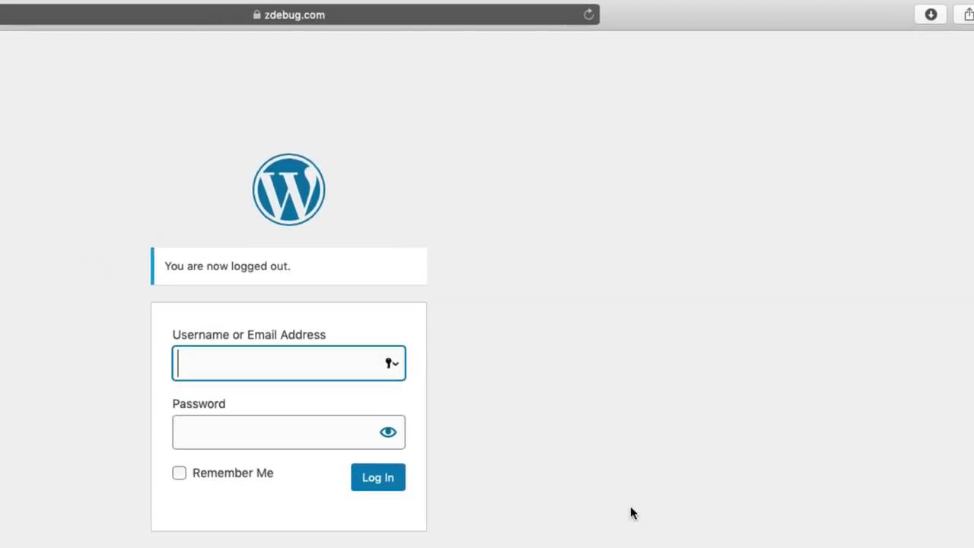
left_click(282, 16)
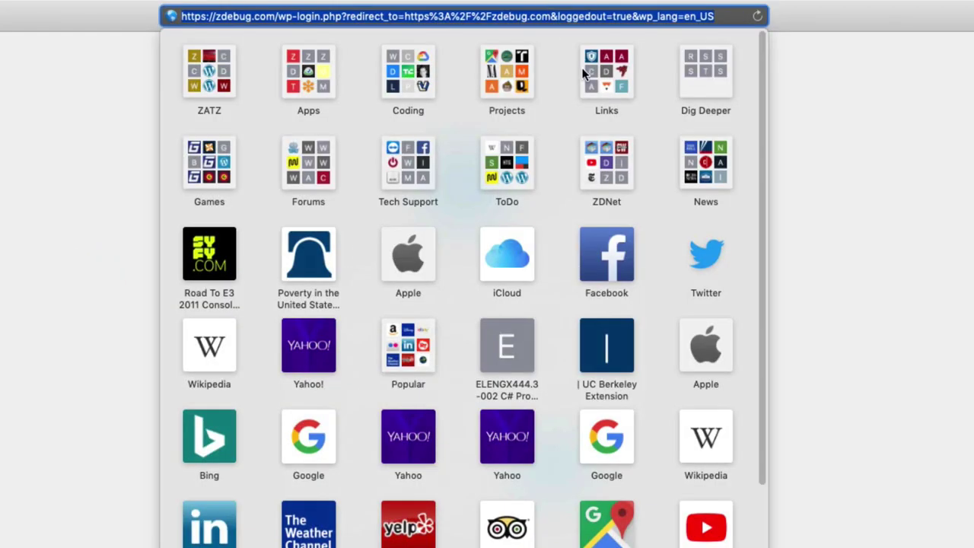
key("super+v")
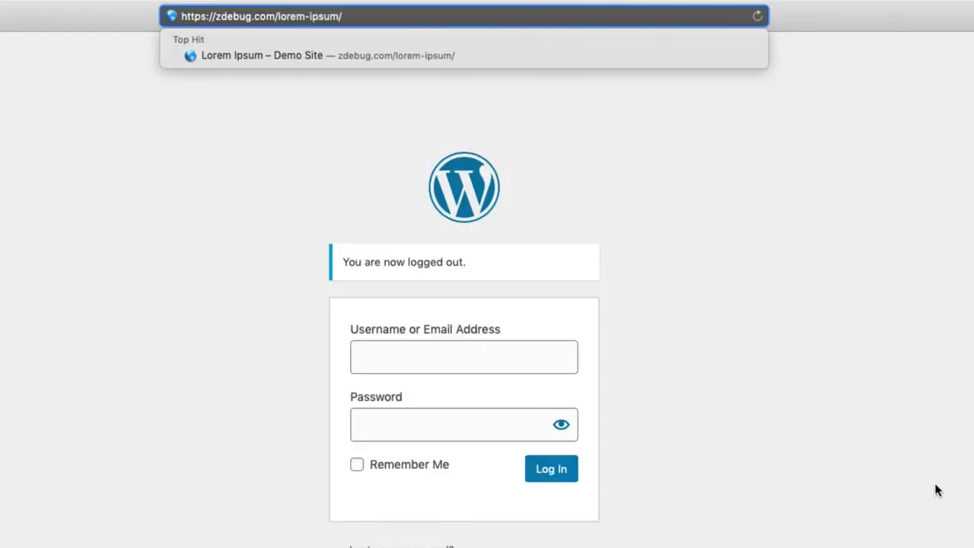
key("Return")
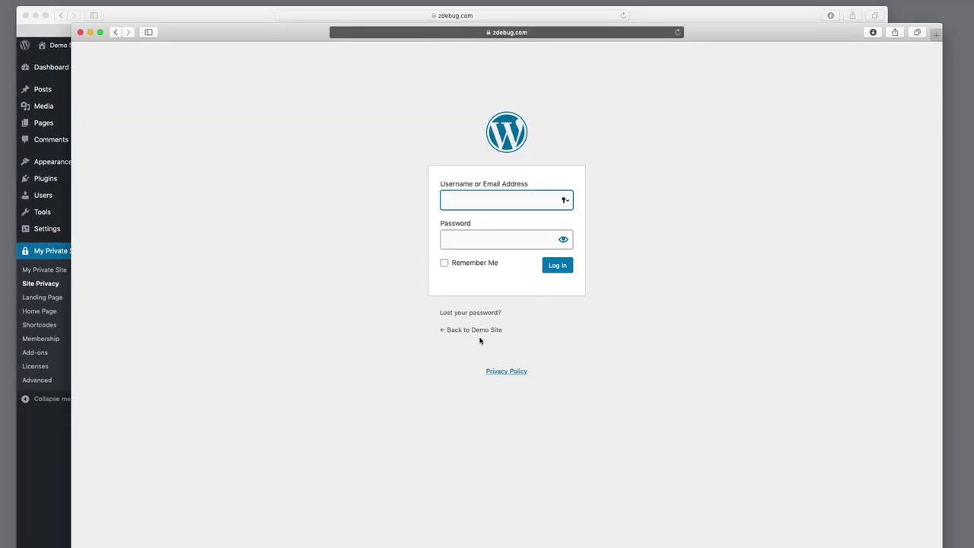
Follow 'Back to Demo Site' from the login page and see it redirect to login again
left_click(476, 330)
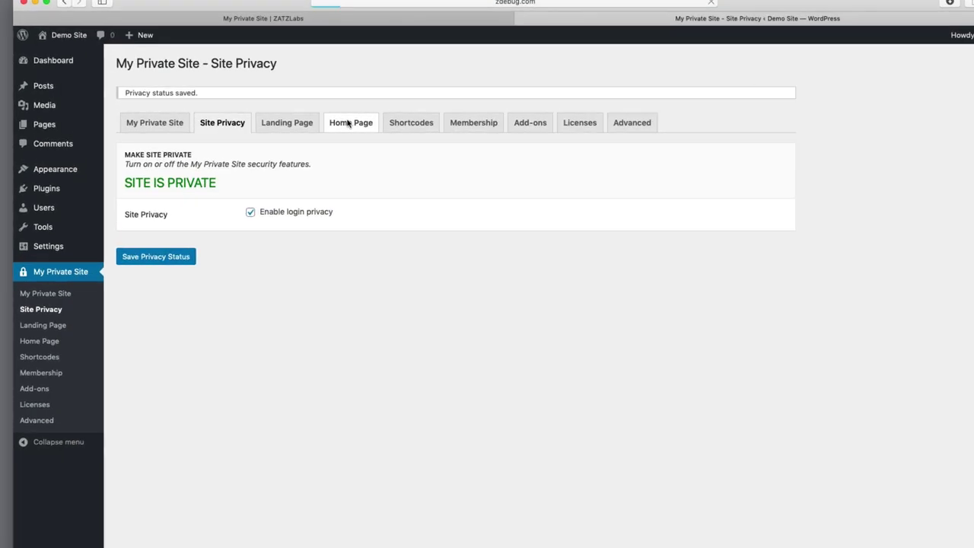
On the Home Page tab, tick 'Allow site home page to remain accessible' and make it public
left_click(309, 123)
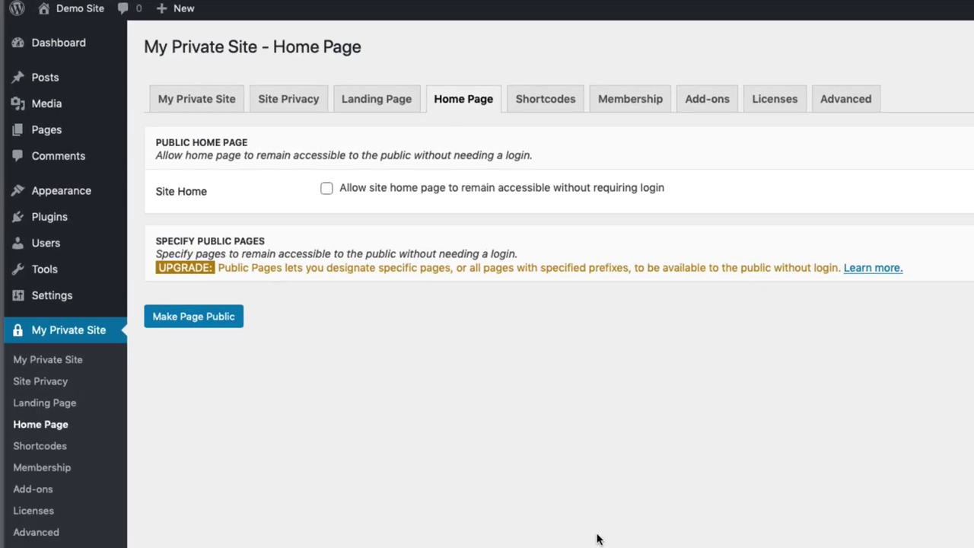
left_click(326, 190)
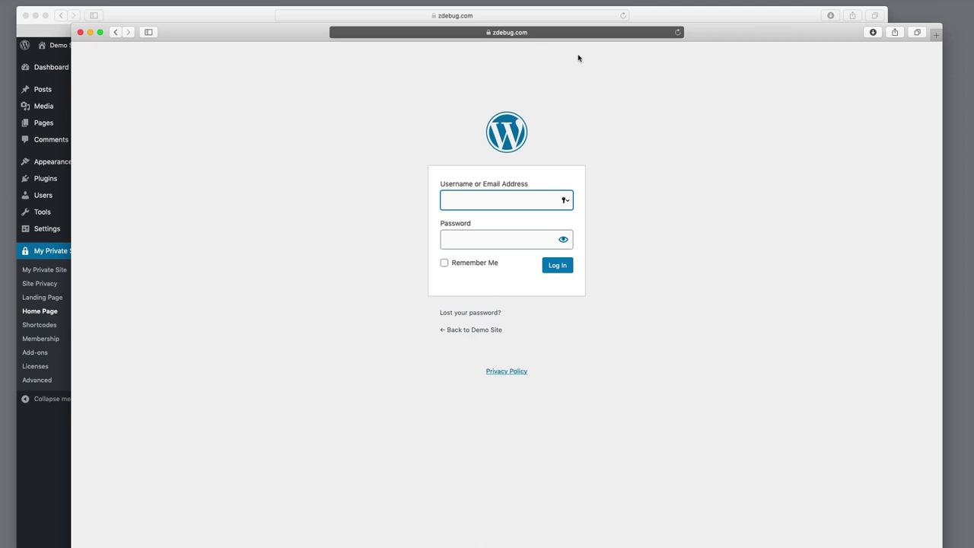
left_click(560, 34)
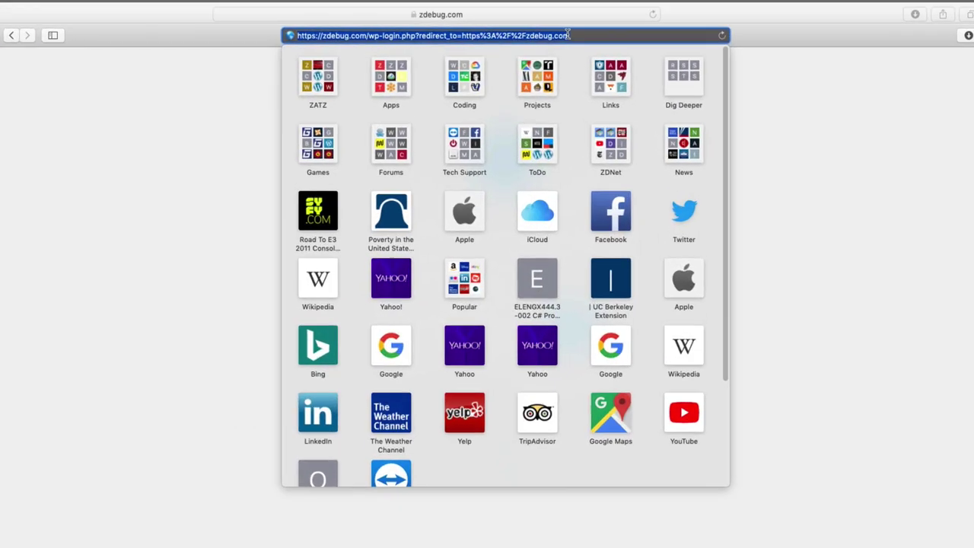
Load zdebug.com logged out: the home page opens, but Lorem Ipsum demands login
type("zdebug.com")
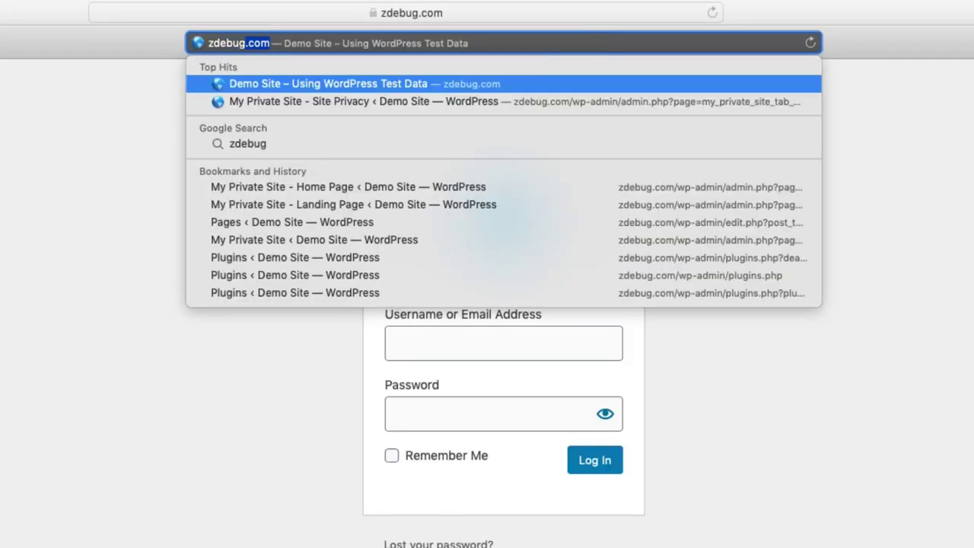
key("Return")
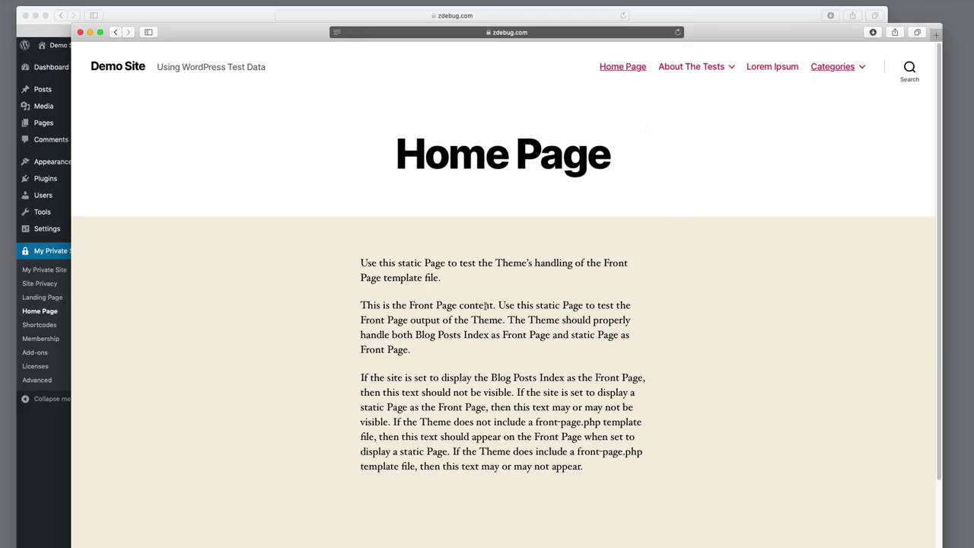
left_click(790, 69)
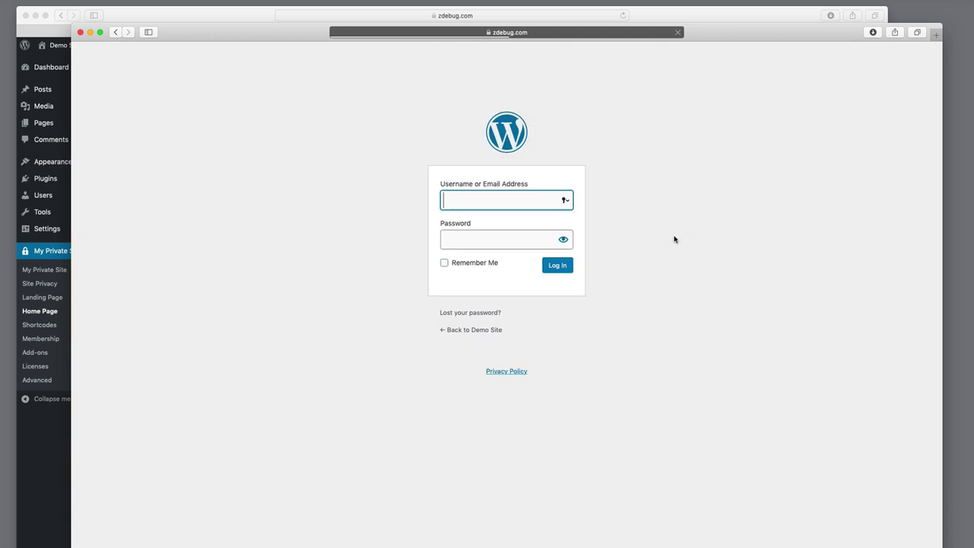
left_click(471, 330)
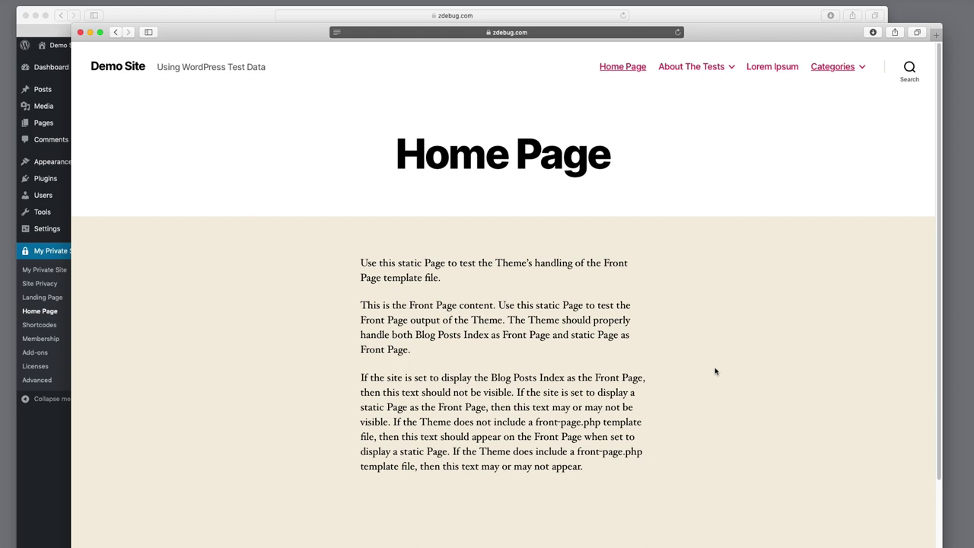
Try the Page with comments and Block category pages, returning to the home page each time
mouse_move(692, 66)
left_click(666, 120)
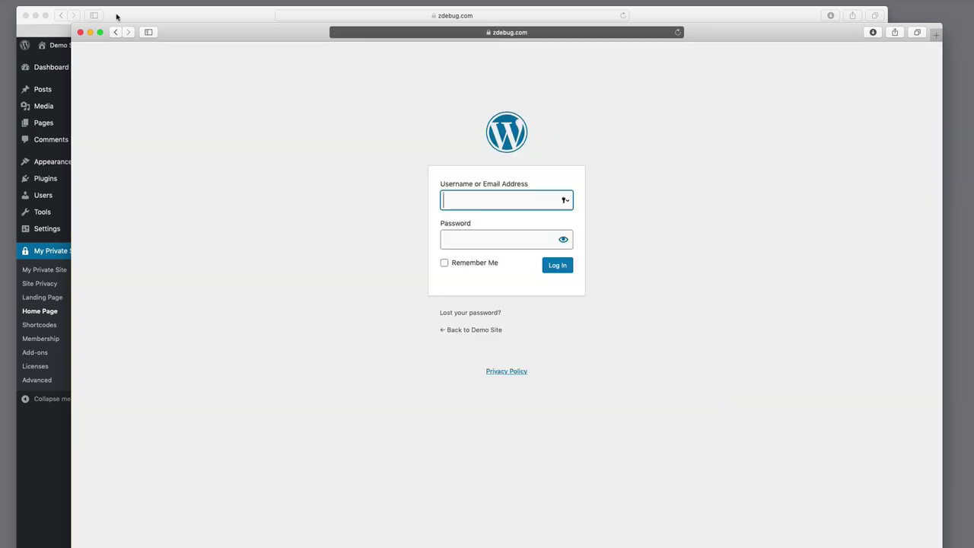
left_click(214, 16)
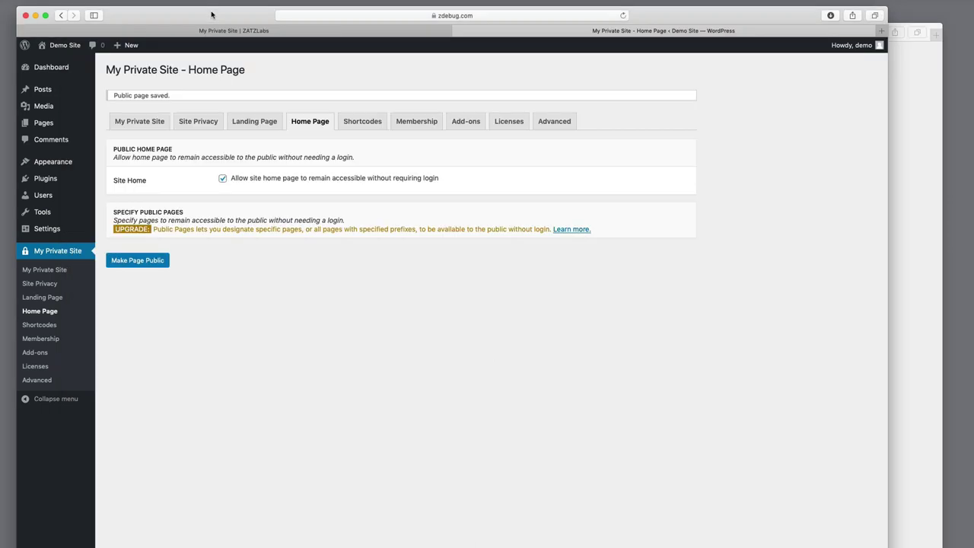
left_click(899, 214)
left_click(459, 330)
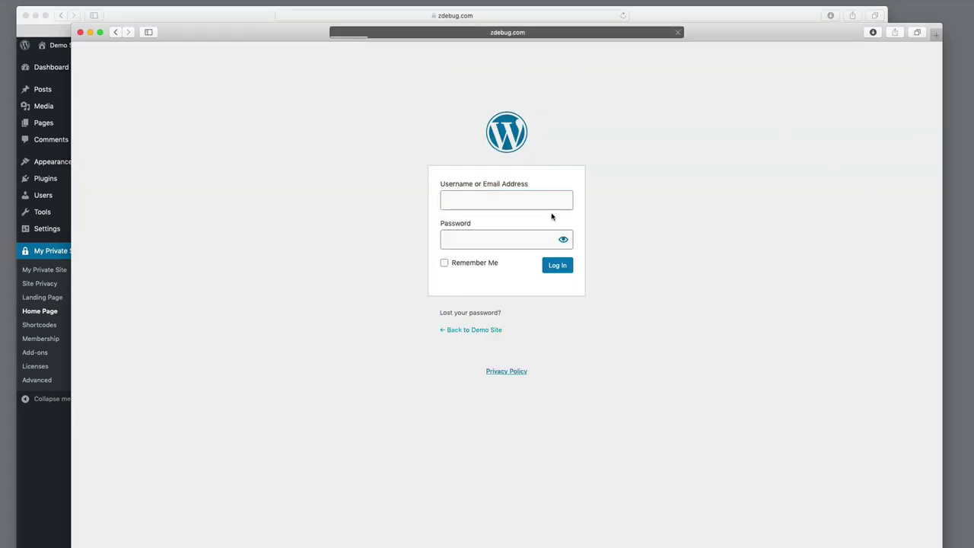
mouse_move(685, 72)
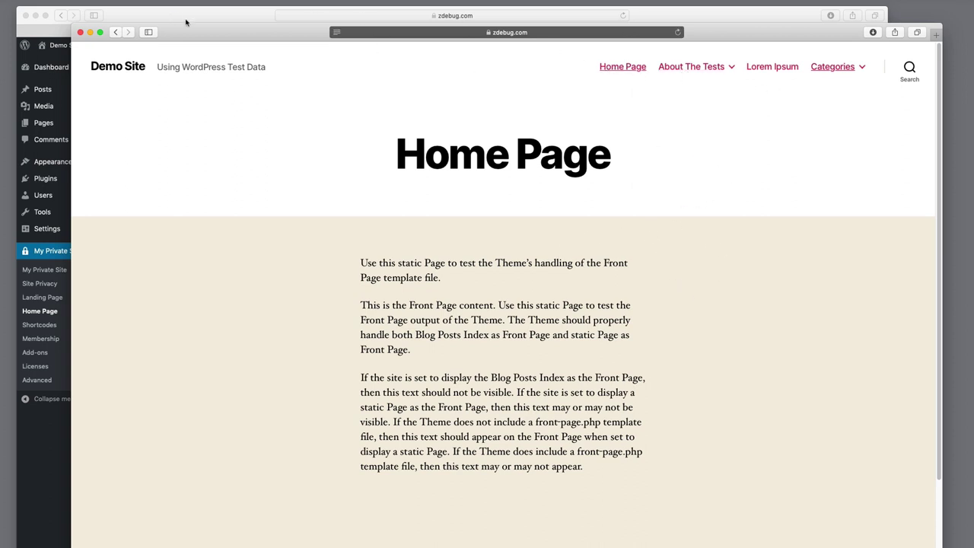
mouse_move(831, 76)
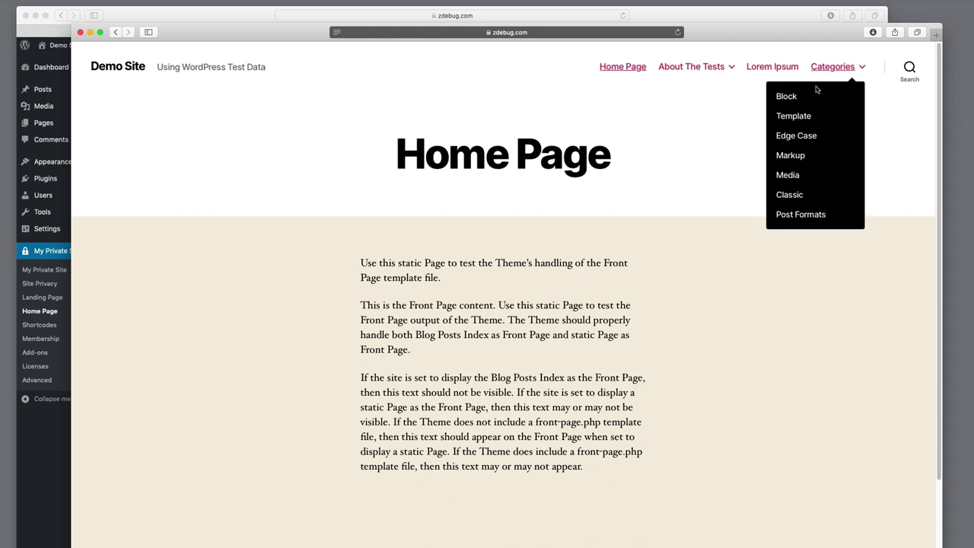
left_click(784, 94)
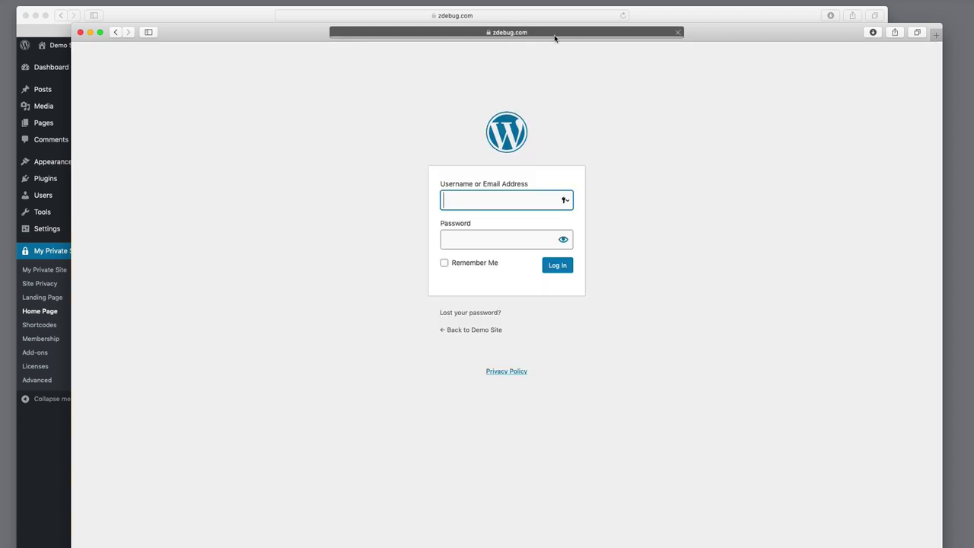
left_click(119, 30)
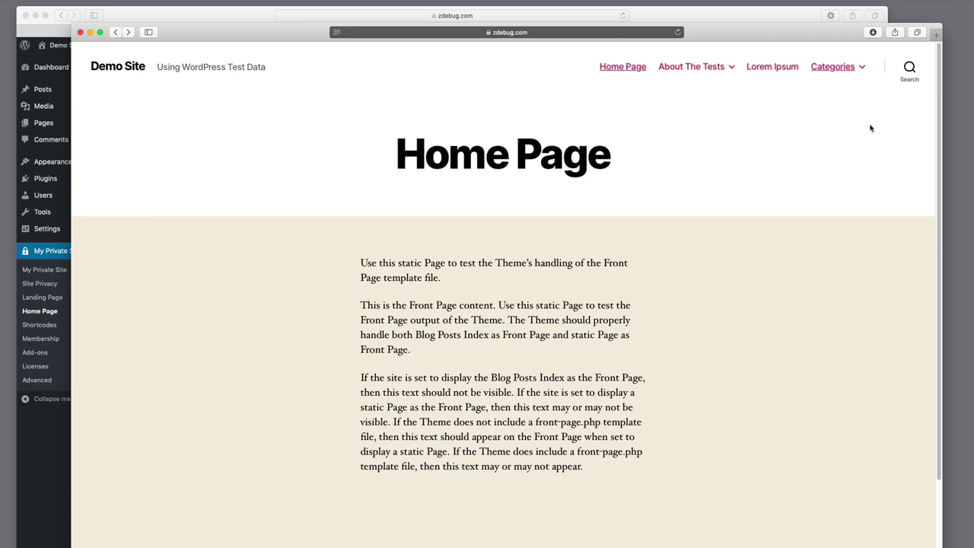
mouse_move(847, 68)
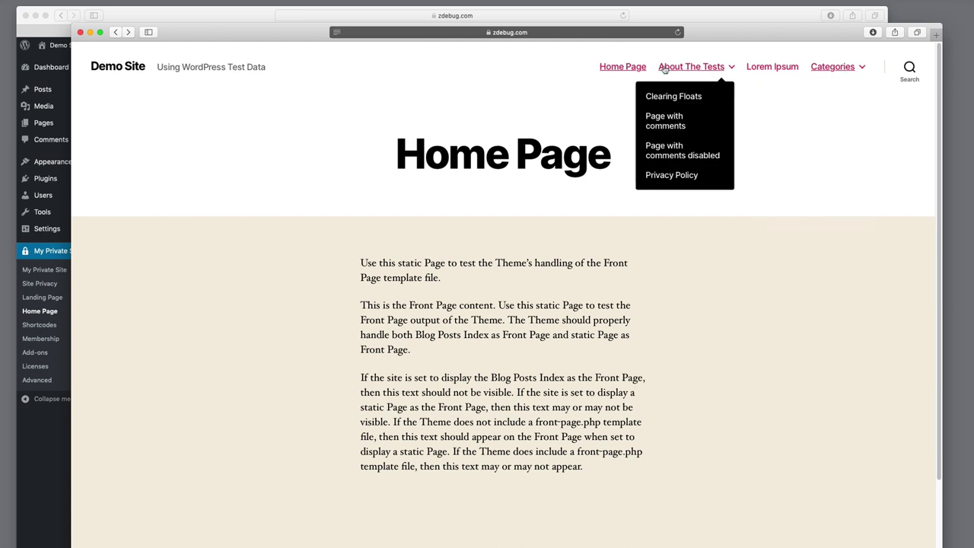
Browse the premium extensions on the Add-ons tab, then return to the Home Page tab
left_click(228, 16)
left_click(466, 123)
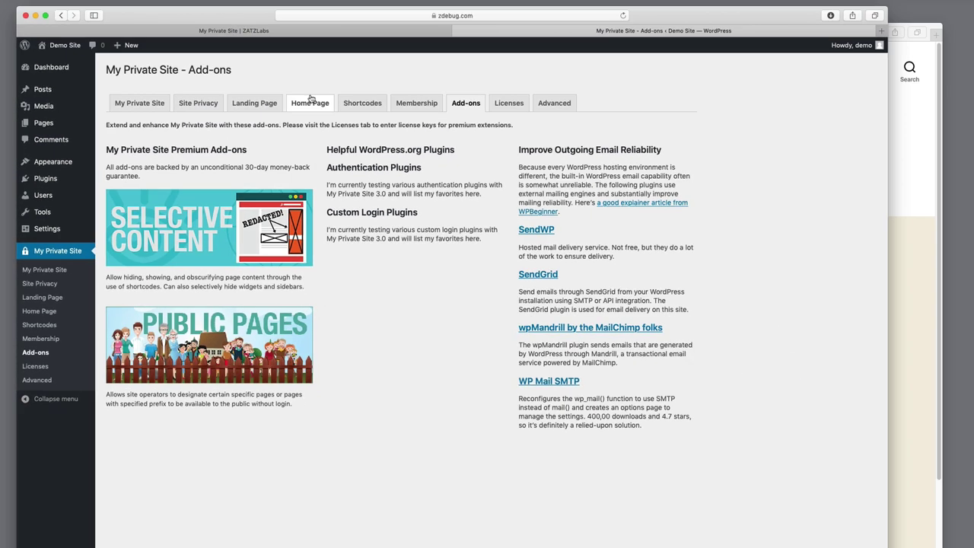
left_click(310, 102)
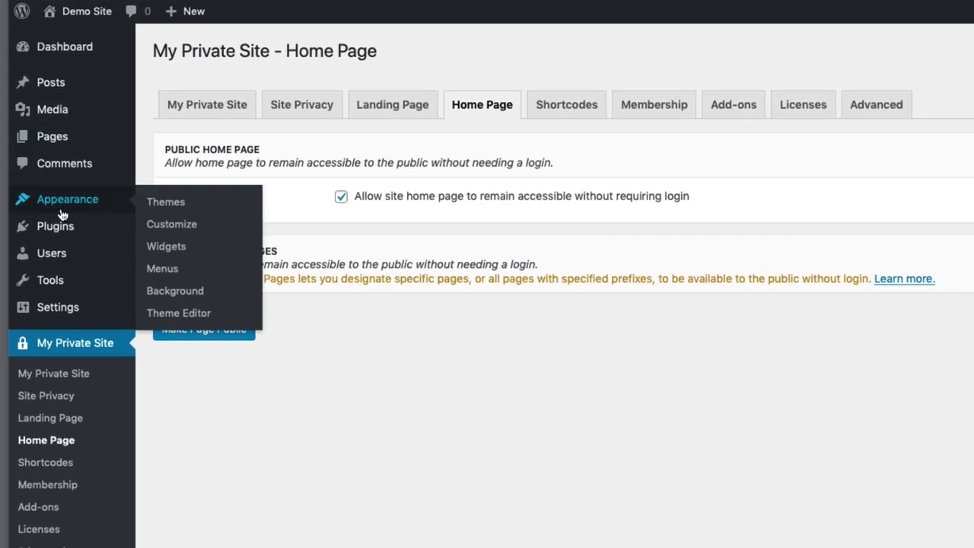
Open the Home Page from the Pages list for editing in its Classic block
mouse_move(52, 137)
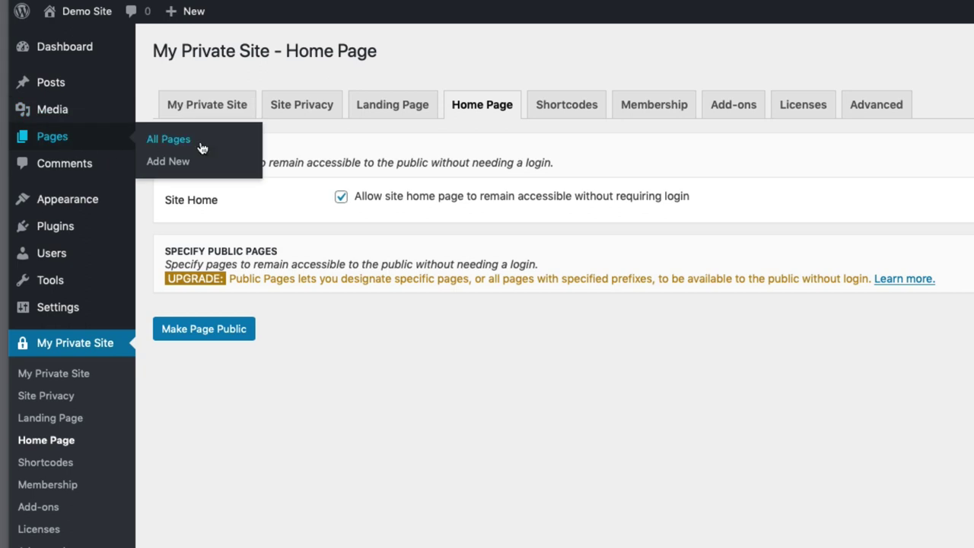
left_click(169, 139)
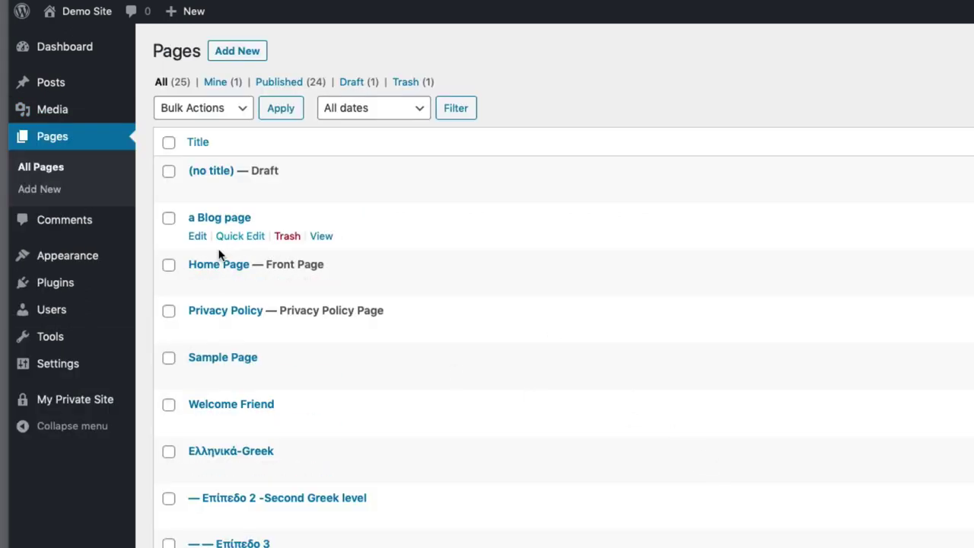
left_click(197, 283)
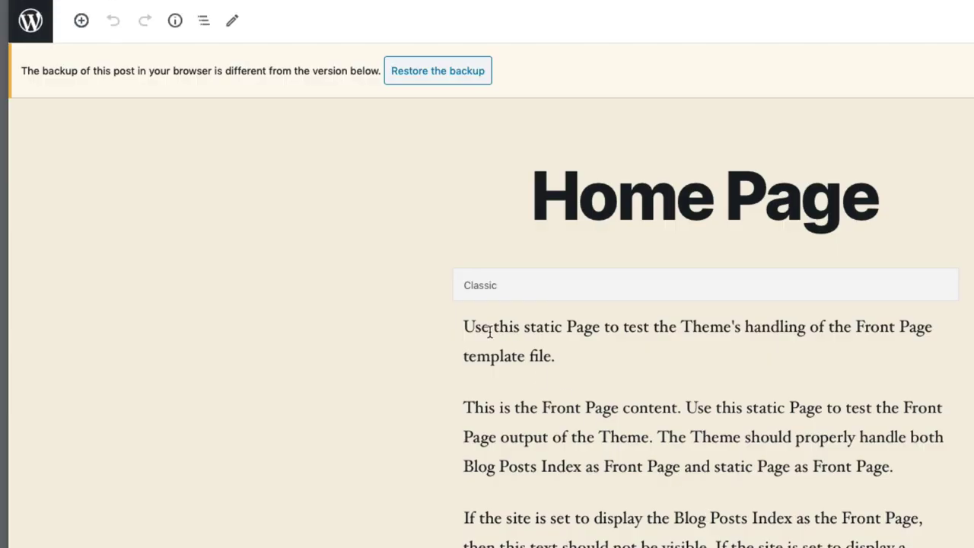
left_click(571, 355)
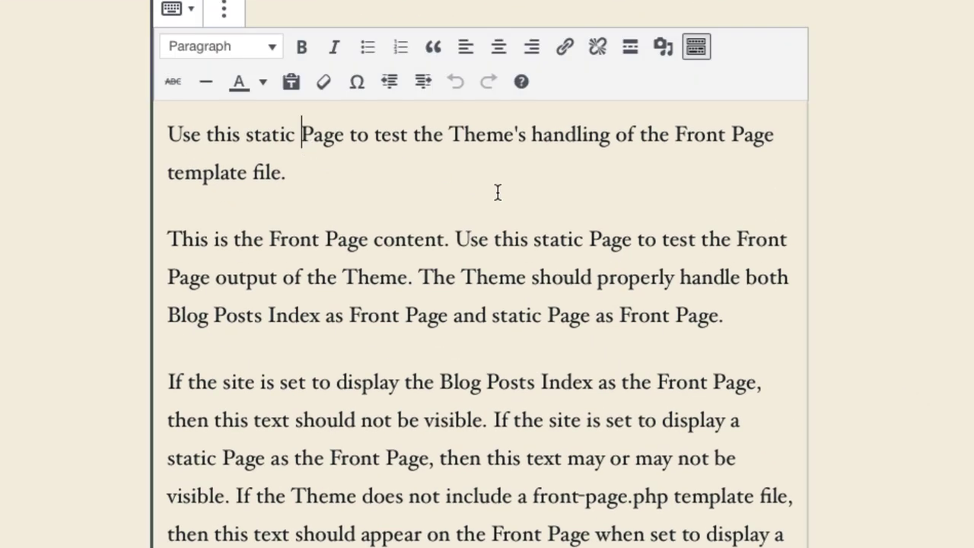
Add a paragraph 'Welcome to my page!' asking visitors to contact the administrator for a login ID
left_click(333, 167)
key("Return")
type("We;cp")
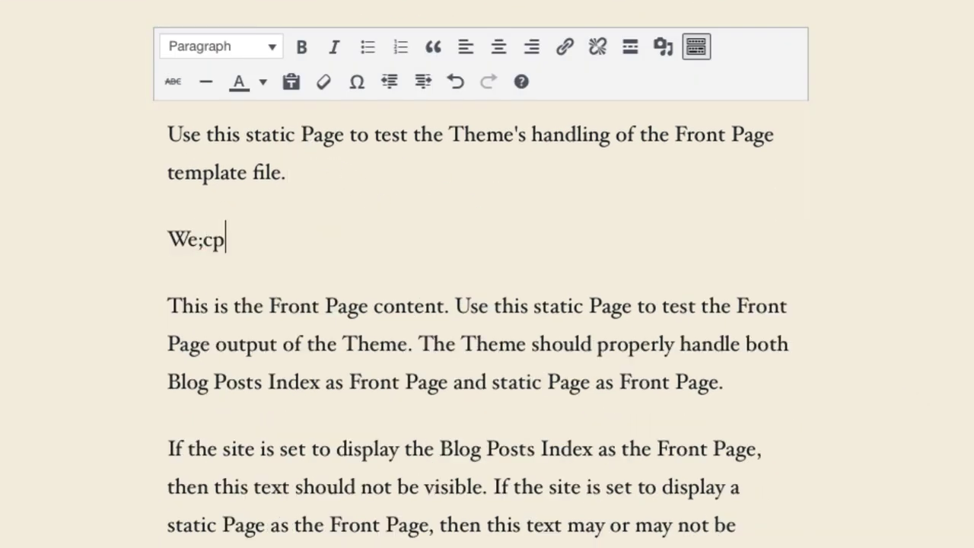
key("BackSpace")
key("BackSpace")
key("BackSpace")
type("lcome to my")
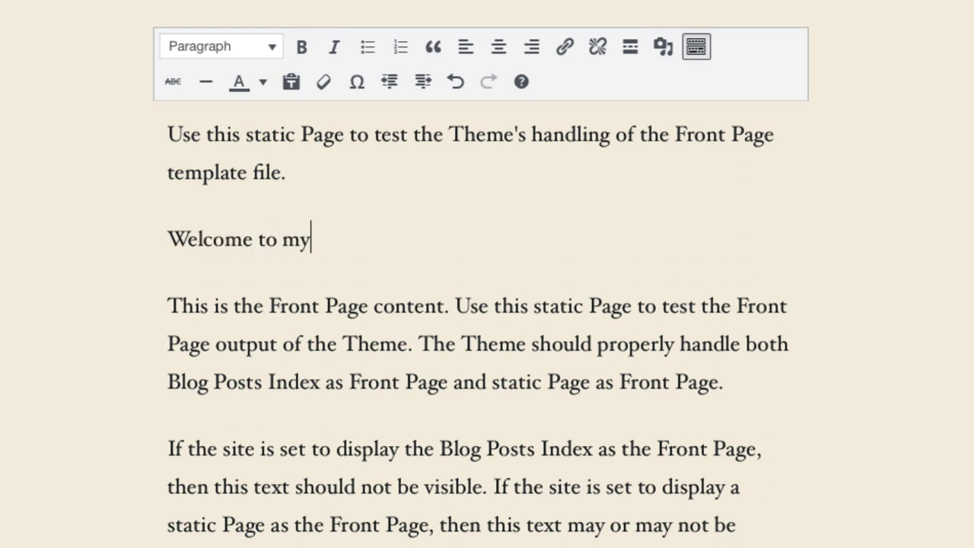
type(" page. If you wa")
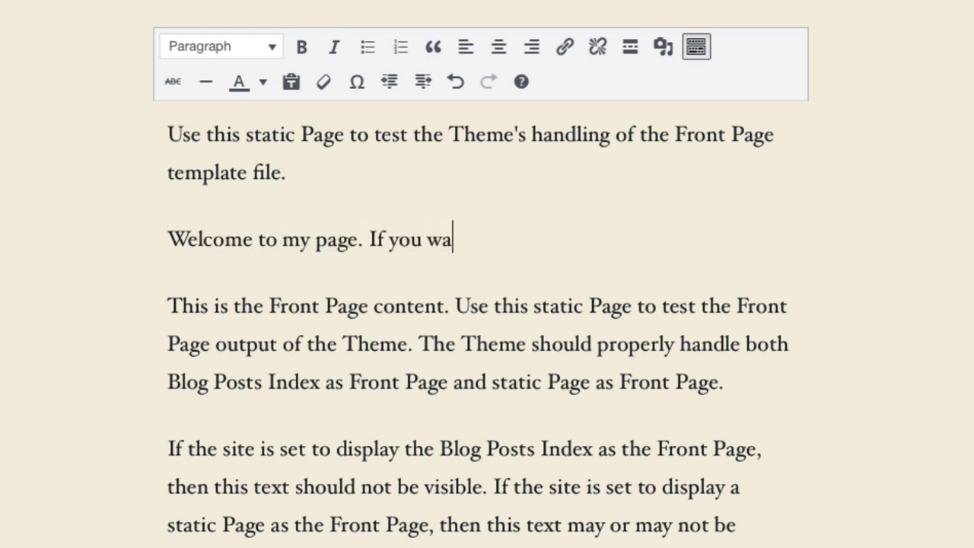
type("nt to get access")
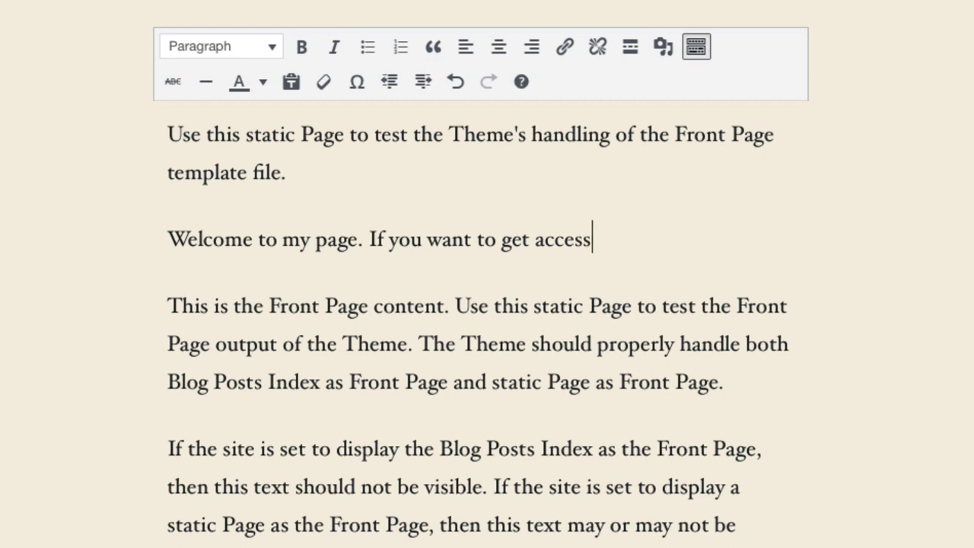
type(", please contac")
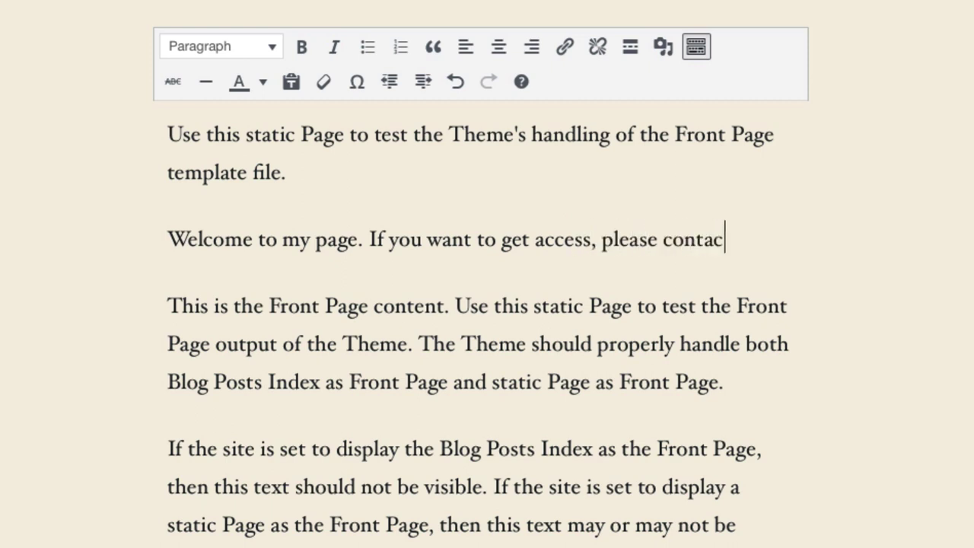
type("t the adminsitr")
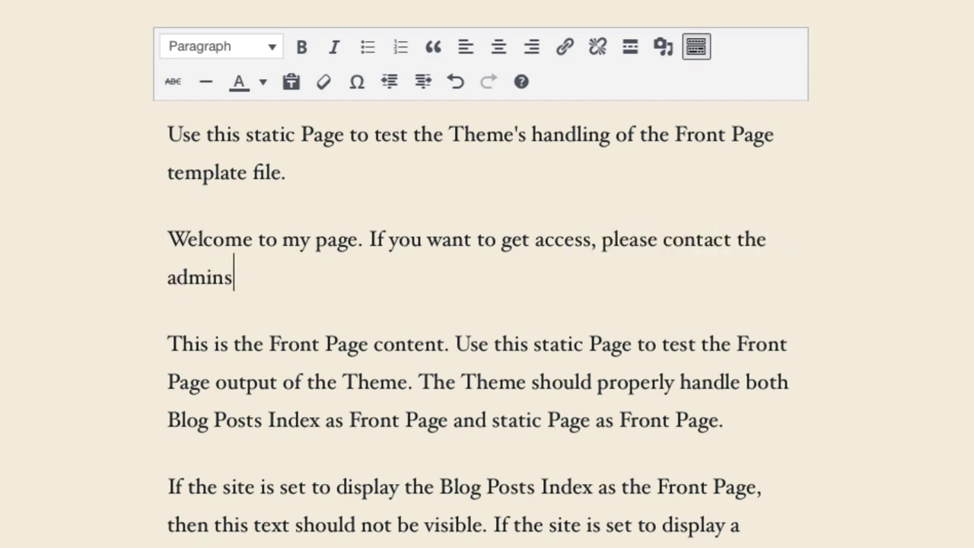
key("BackSpace")
key("BackSpace")
key("BackSpace")
key("BackSpace")
type("istrator for a l")
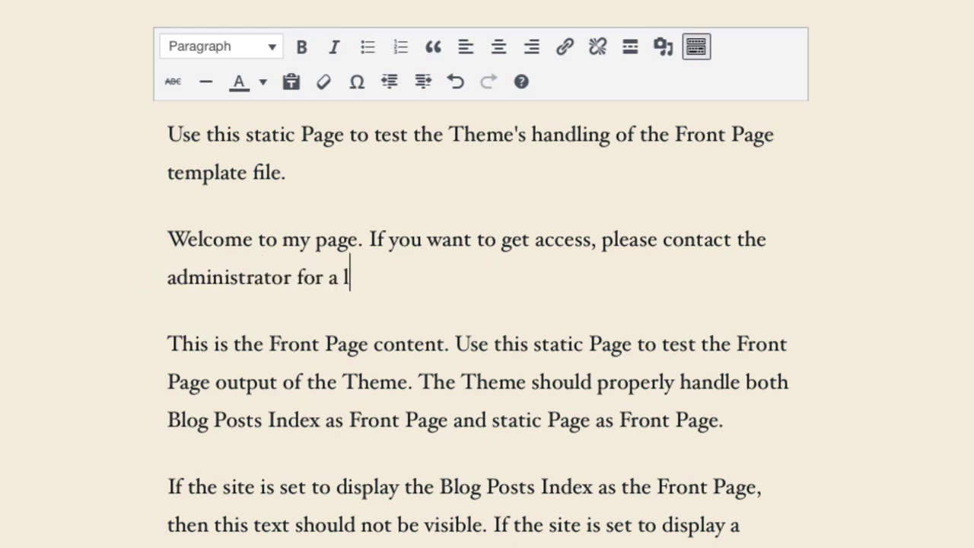
type("ogin ID.")
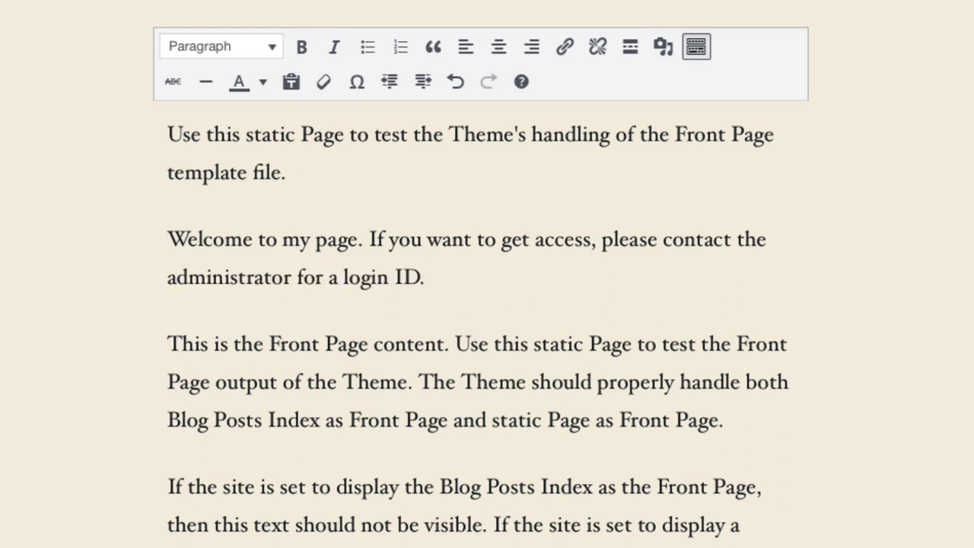
type(" This s")
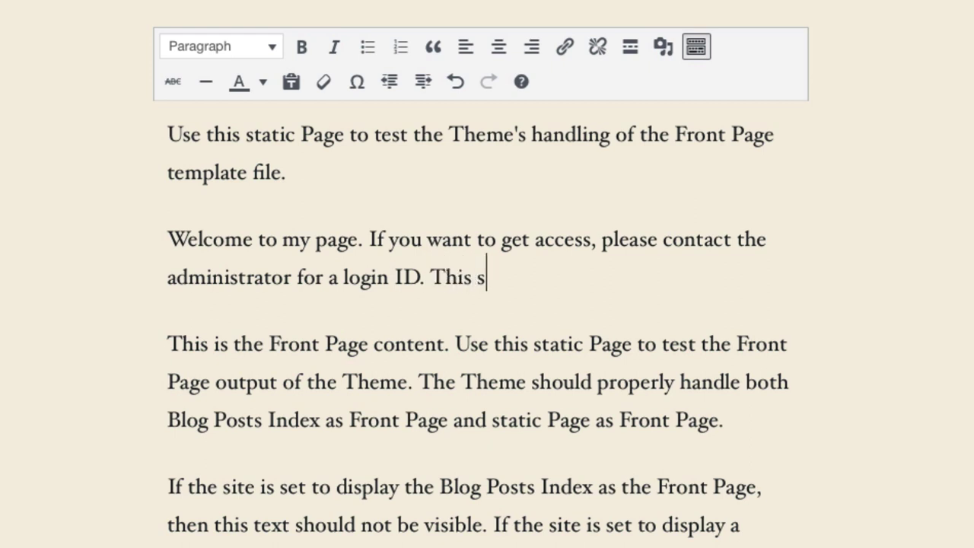
type("ite is protected")
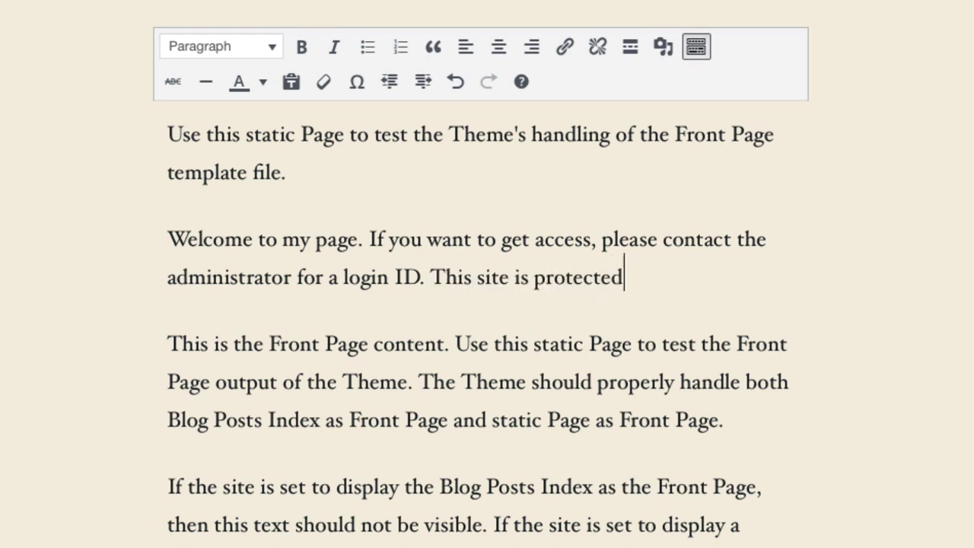
type(" by My Pr")
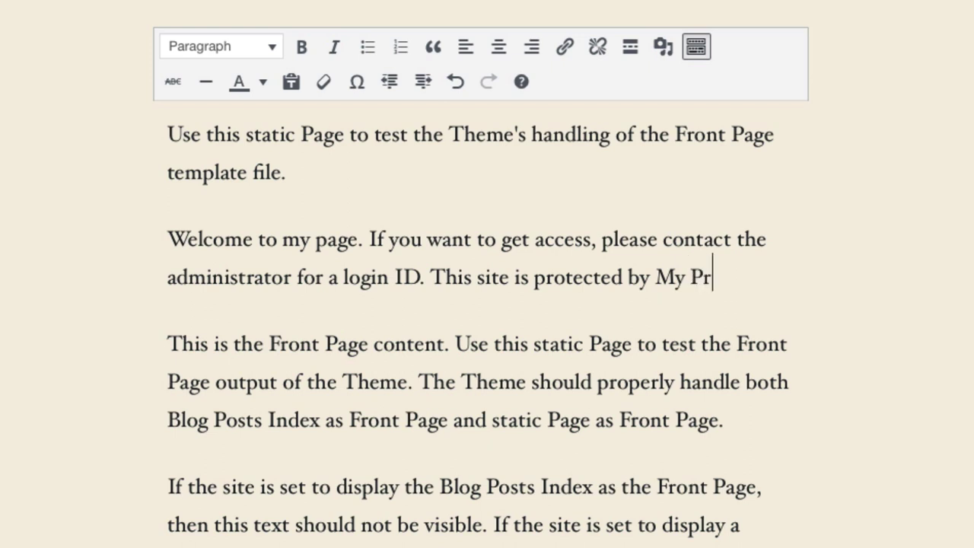
type("ivate Site!")
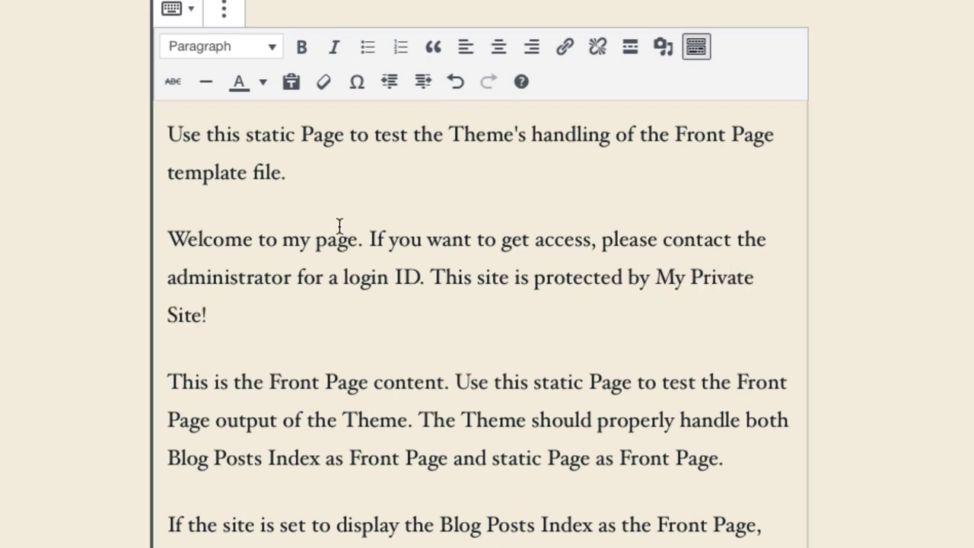
left_click(367, 239)
key("BackSpace")
End the welcome text with '!', update the Home Page, and reload the live home page
type("!")
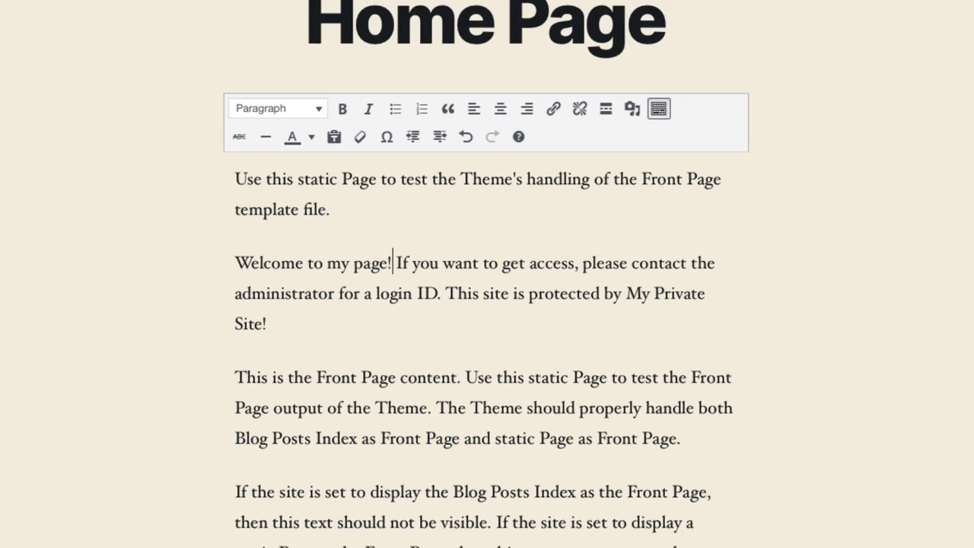
left_click(884, 30)
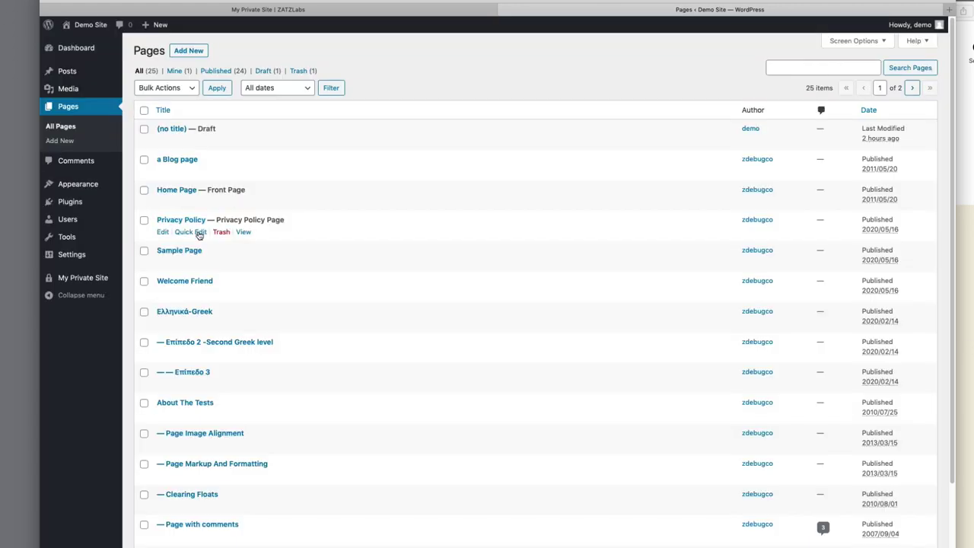
mouse_move(68, 278)
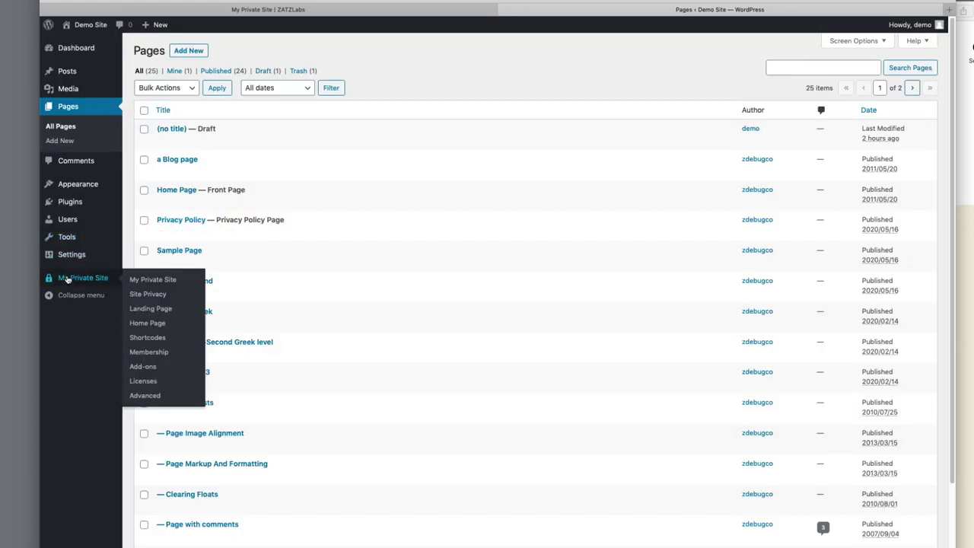
left_click(157, 324)
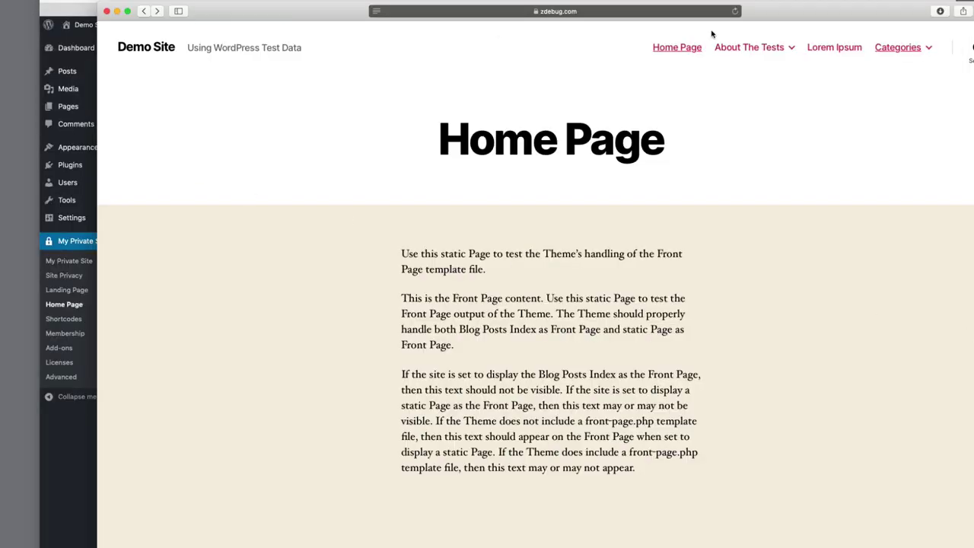
left_click(735, 11)
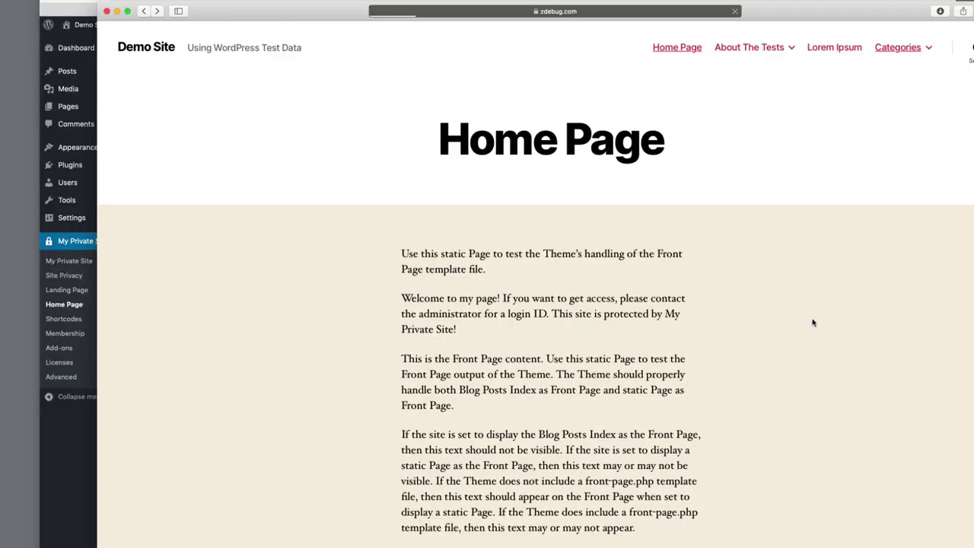
Confirm the welcome paragraph shows on the live page, then return to the admin All Pages list
left_click_drag(465, 330, 399, 302)
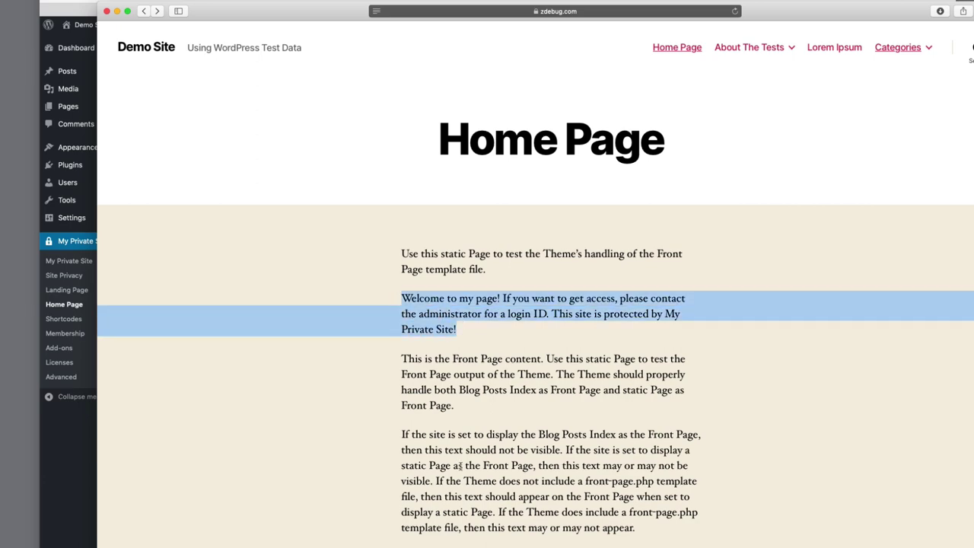
left_click(76, 517)
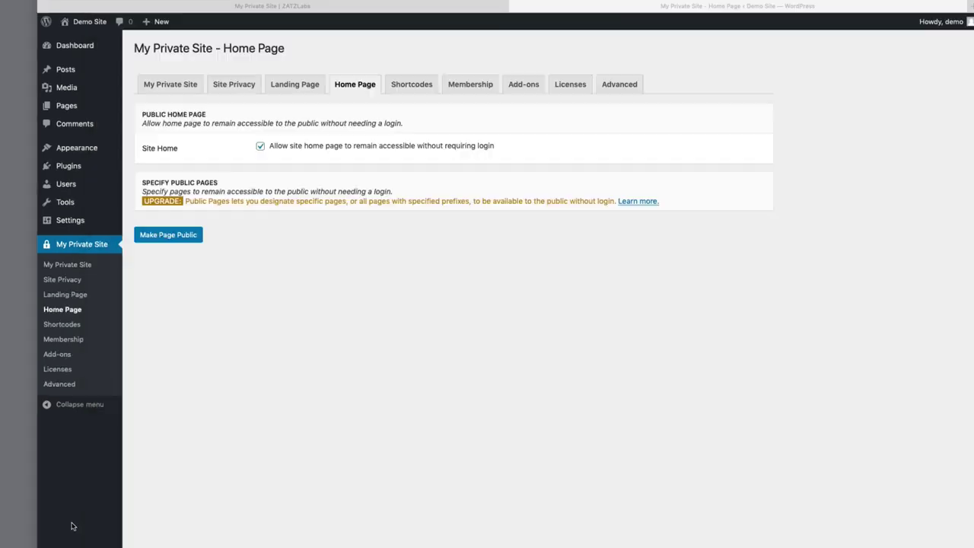
mouse_move(90, 111)
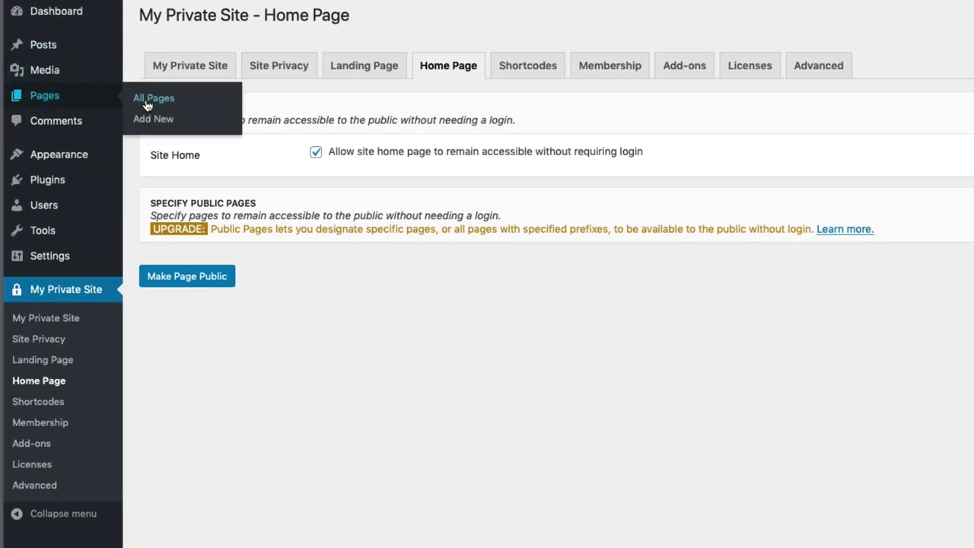
left_click(148, 100)
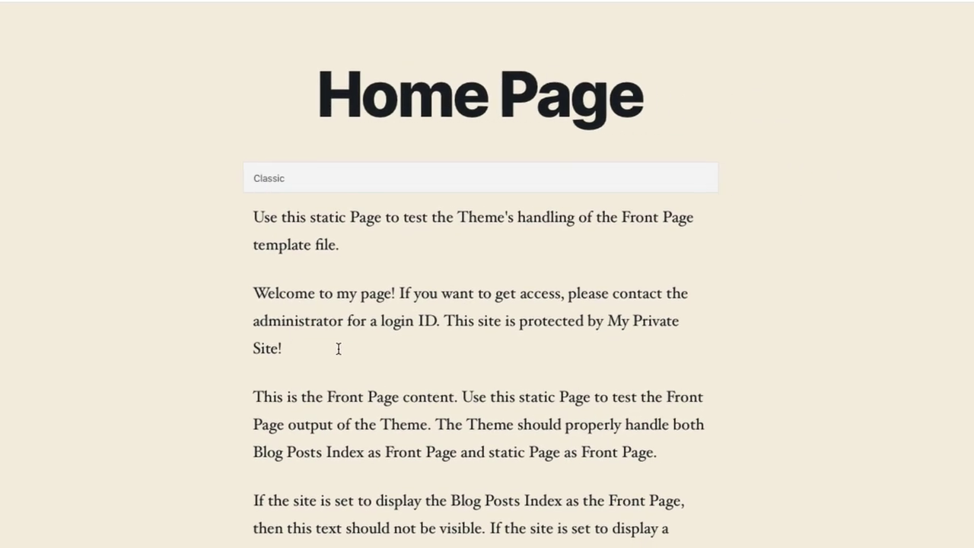
Bold the whole Welcome paragraph in the Home Page's Classic block and update the page
left_click(337, 347)
left_click_drag(296, 346, 240, 342)
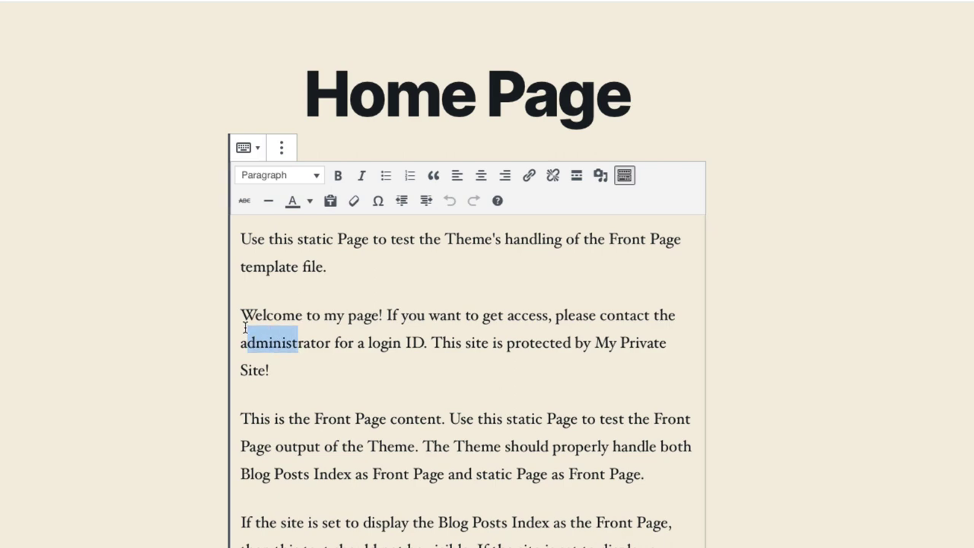
left_click_drag(285, 371, 227, 315)
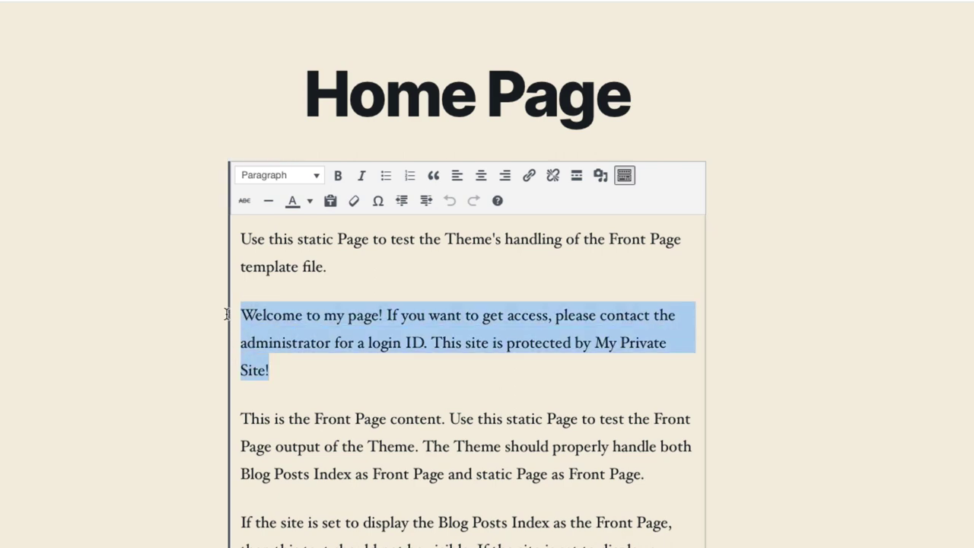
left_click(338, 175)
left_click(934, 68)
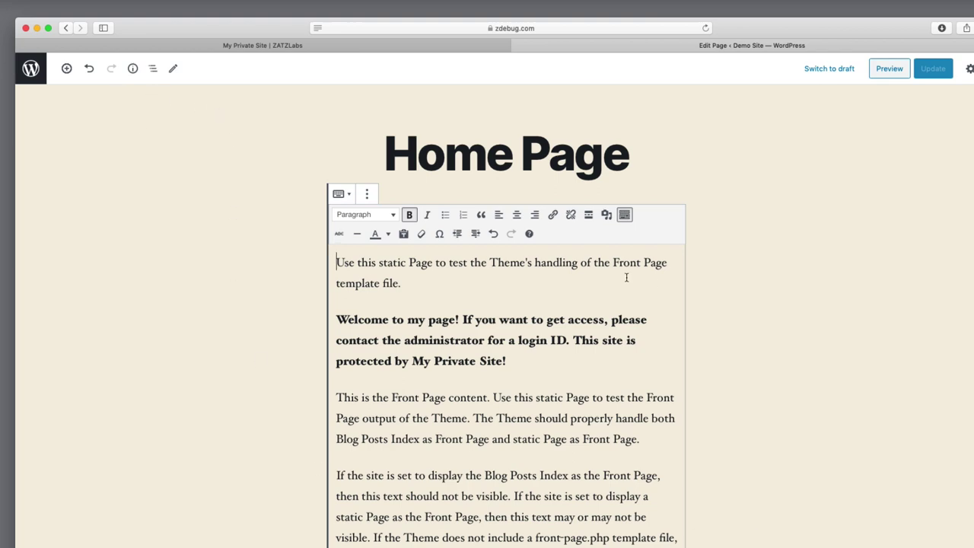
left_click(29, 70)
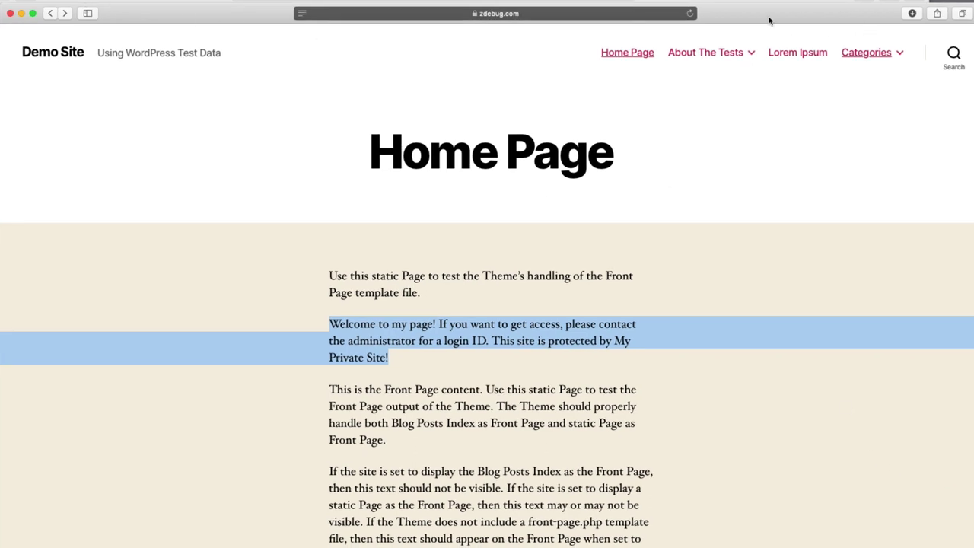
Check the bold text on the live site, then sign in, retrying with the correct password after a rejected first attempt
left_click(690, 14)
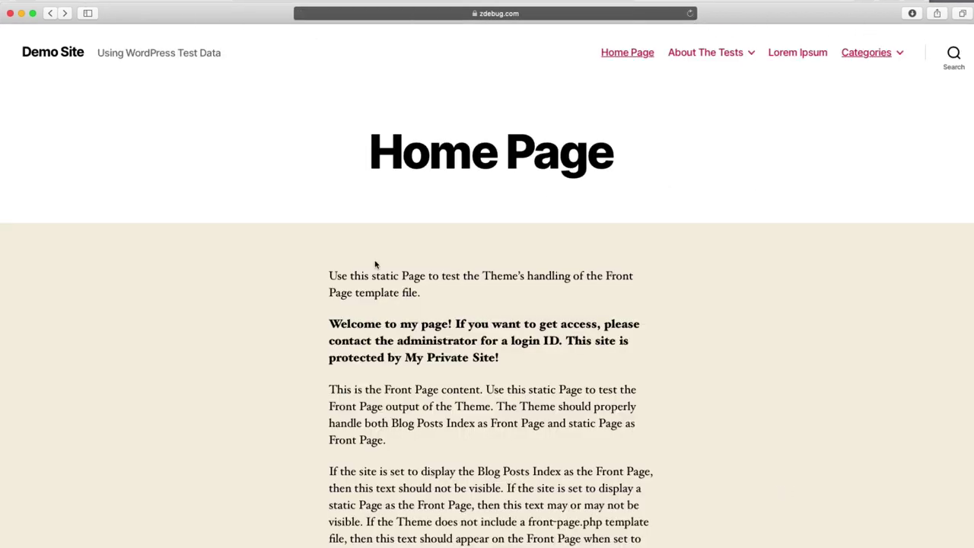
left_click(773, 52)
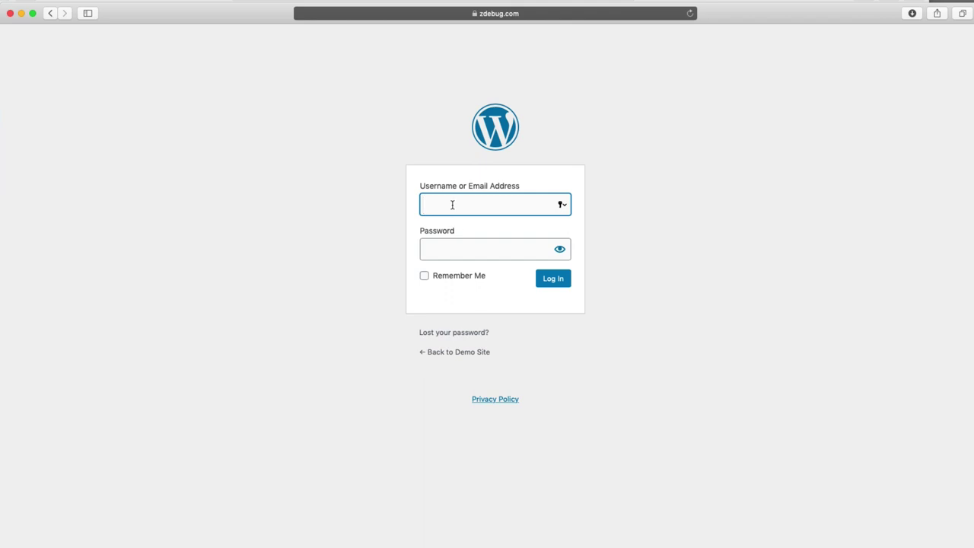
type("demo")
key("Tab")
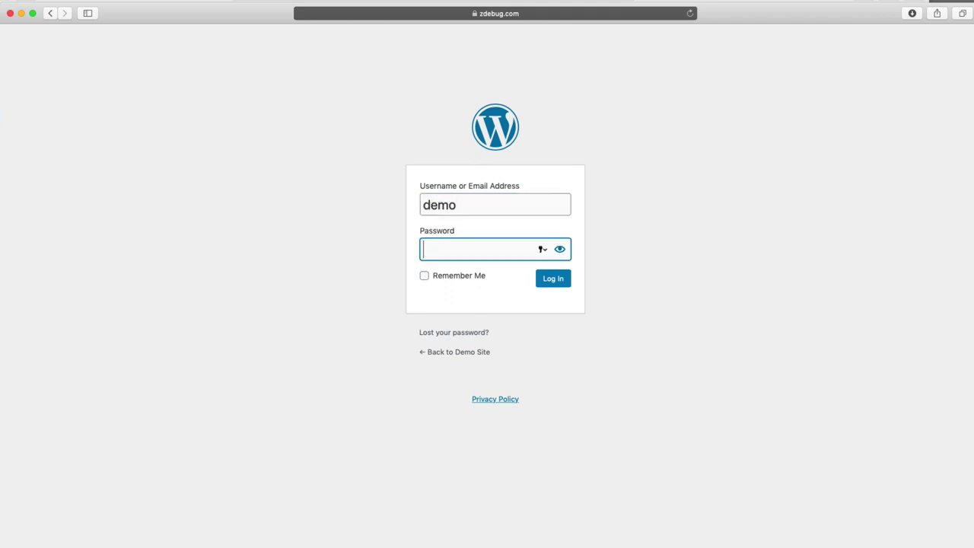
type("demo1")
key("Return")
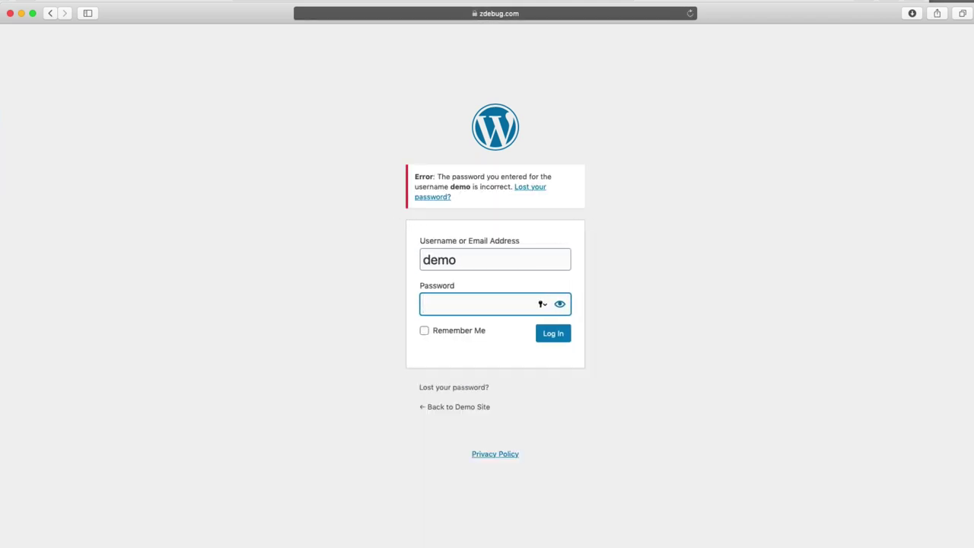
type("demo")
key("Return")
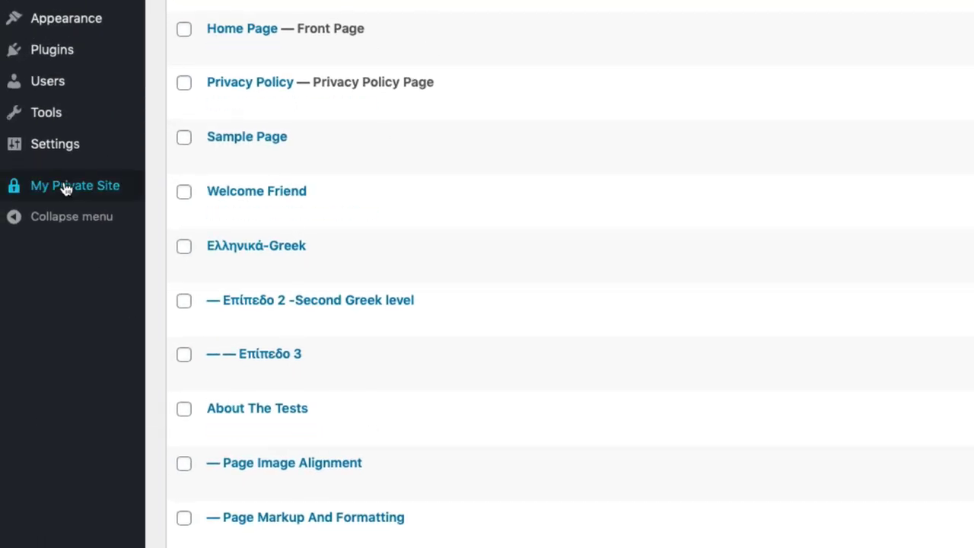
On My Private Site's Shortcodes page, select the first [privacy hide-if="logged-in"] example line
mouse_move(65, 190)
left_click(187, 300)
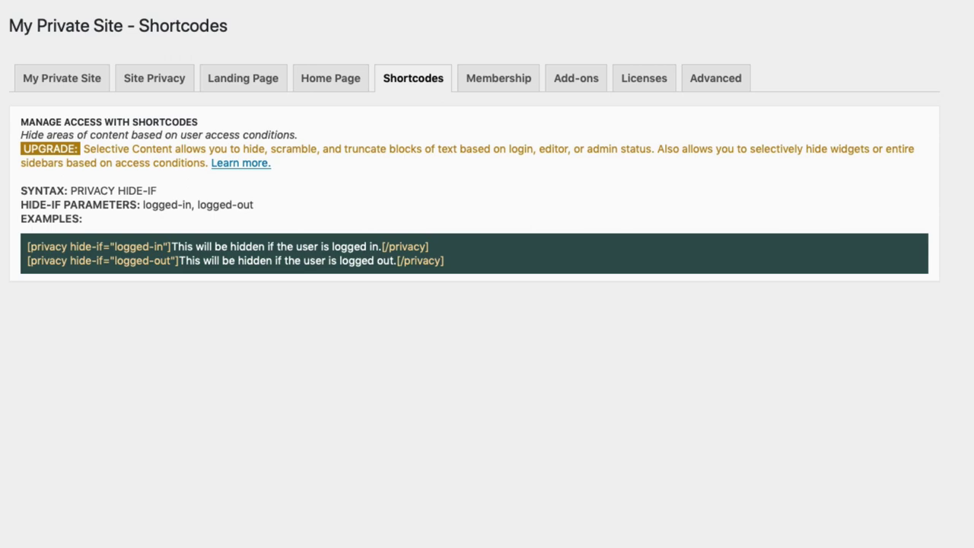
left_click_drag(27, 248, 166, 248)
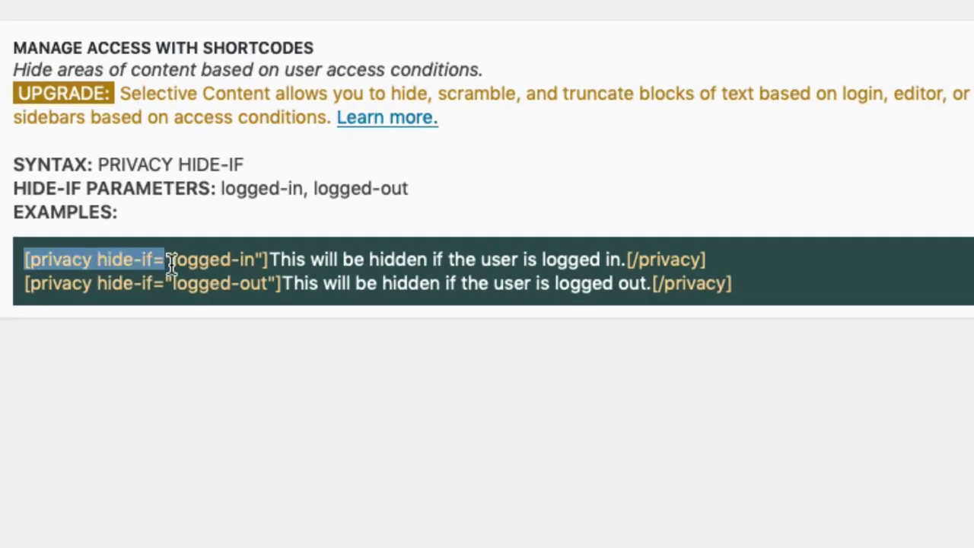
left_click_drag(261, 261, 274, 260)
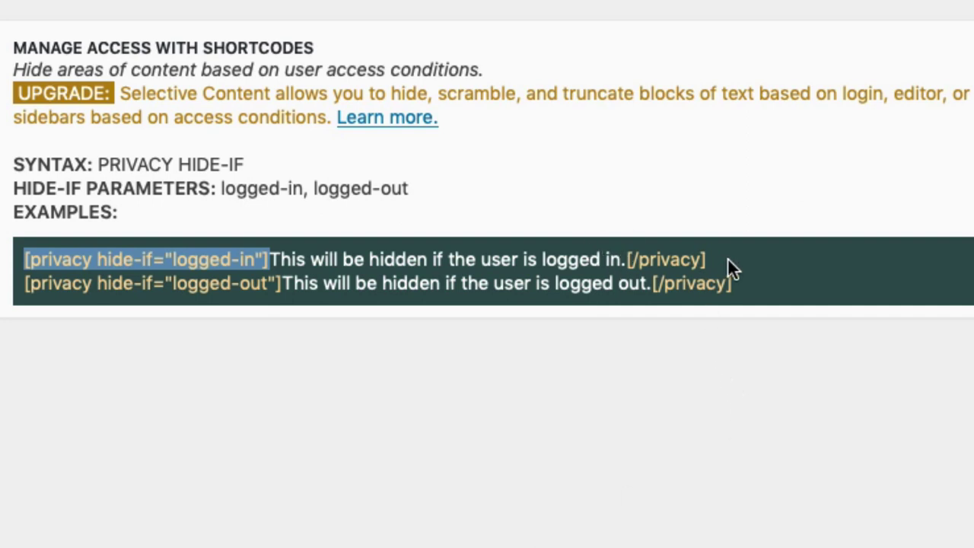
left_click_drag(23, 283, 294, 283)
left_click(735, 392)
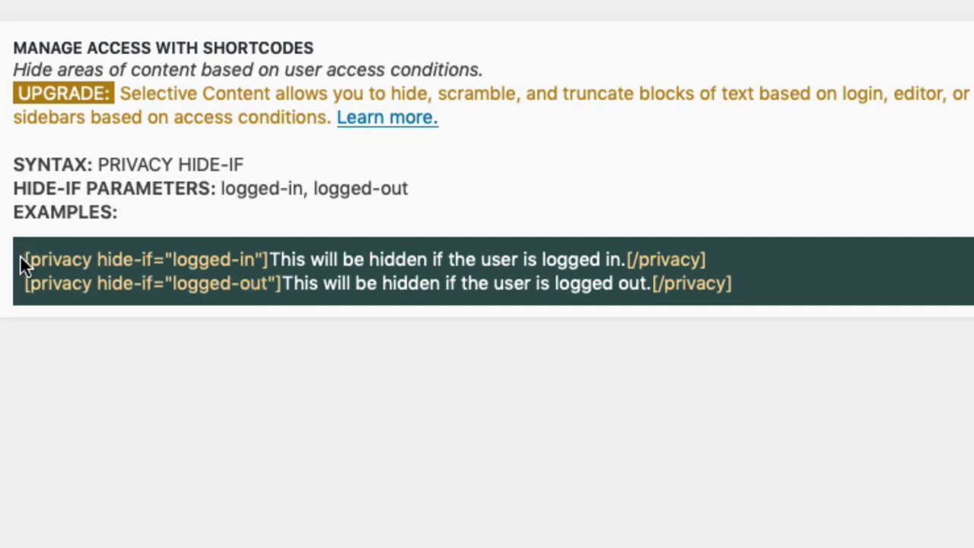
left_click_drag(23, 258, 725, 261)
key("ctrl+c")
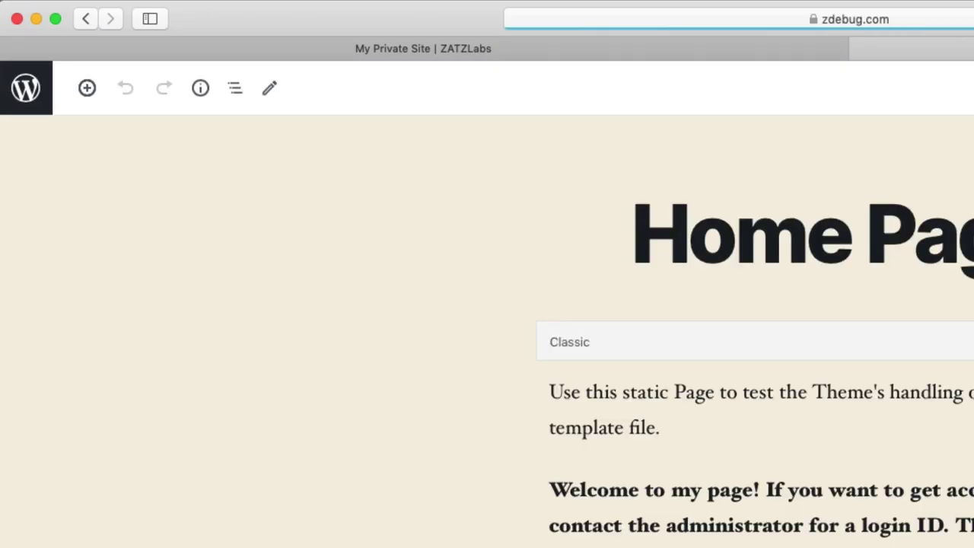
Paste the shortcode before 'Welcome' and move the closing [/privacy] tag after 'Site!'
left_click(195, 329)
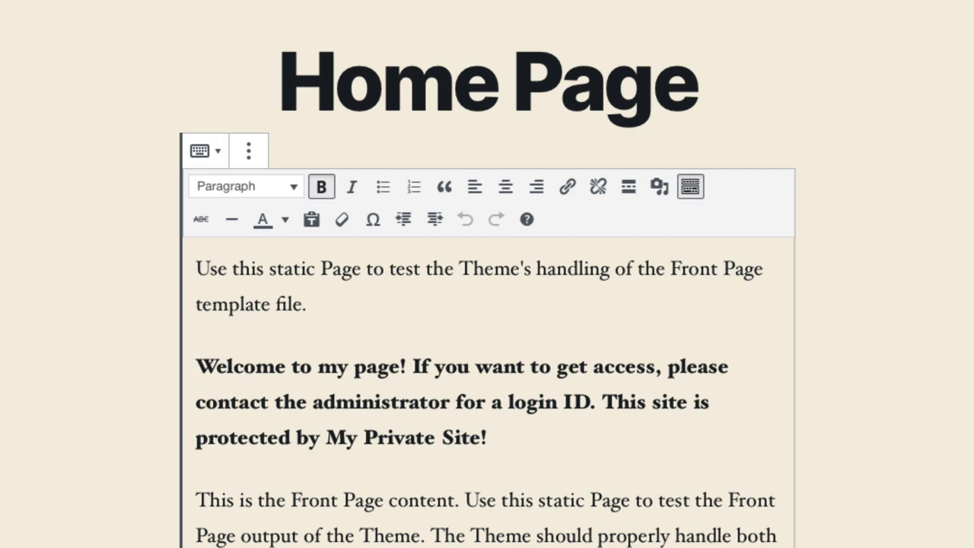
key("ctrl+v")
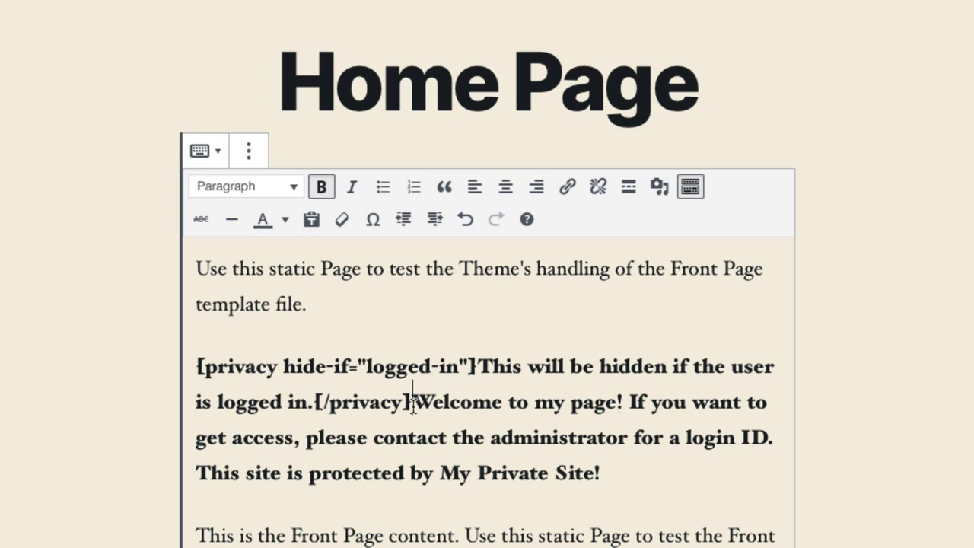
left_click_drag(412, 401, 316, 403)
key("ctrl+x")
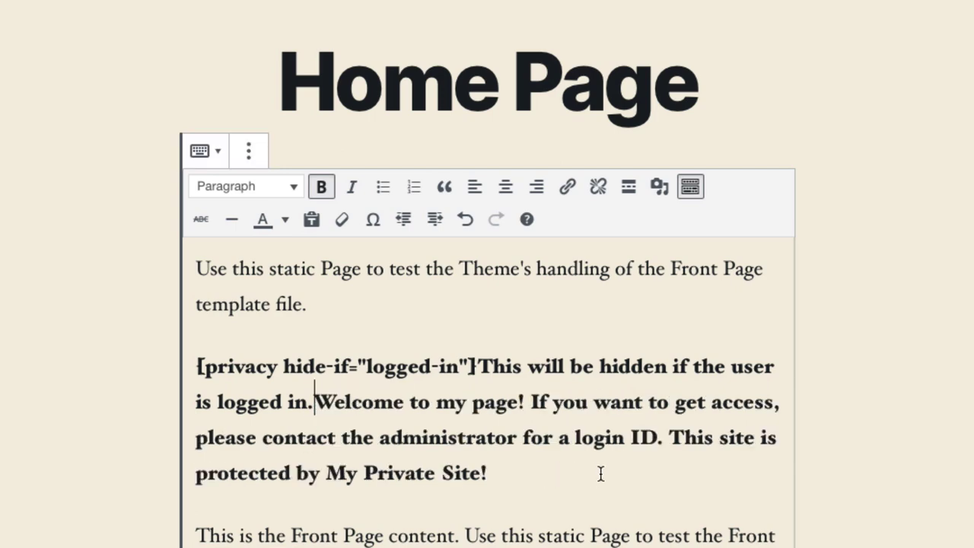
left_click(592, 469)
key("ctrl+v")
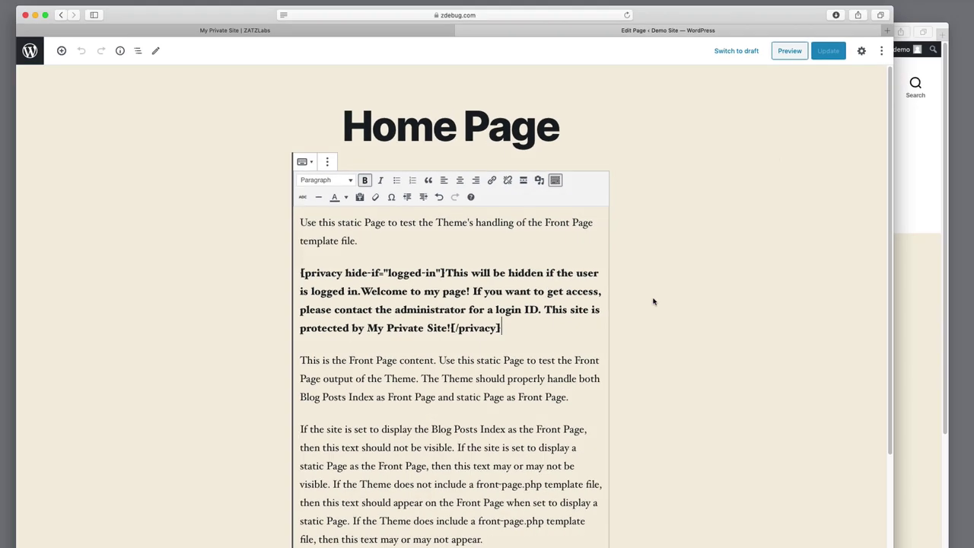
Update the Home Page and reload the live Home Page to check it
left_click(828, 50)
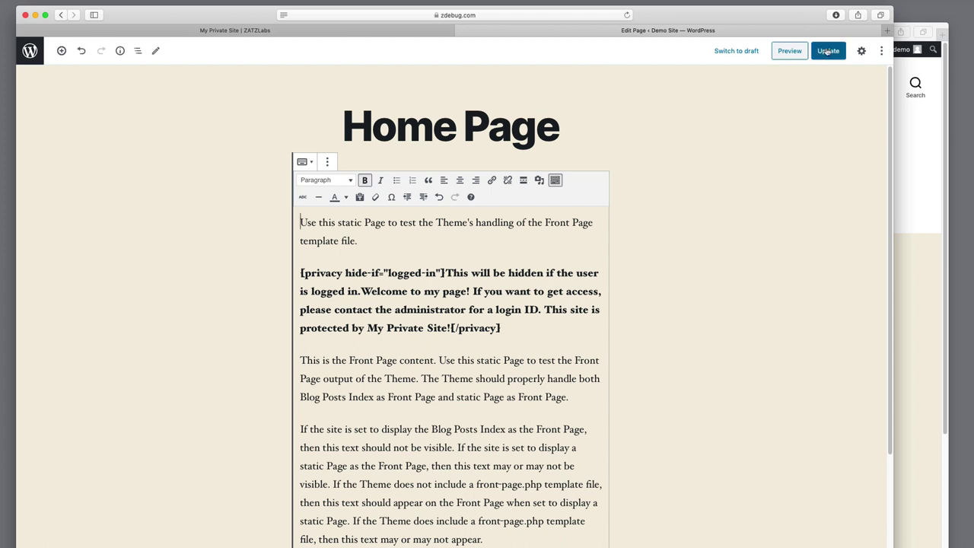
left_click(908, 370)
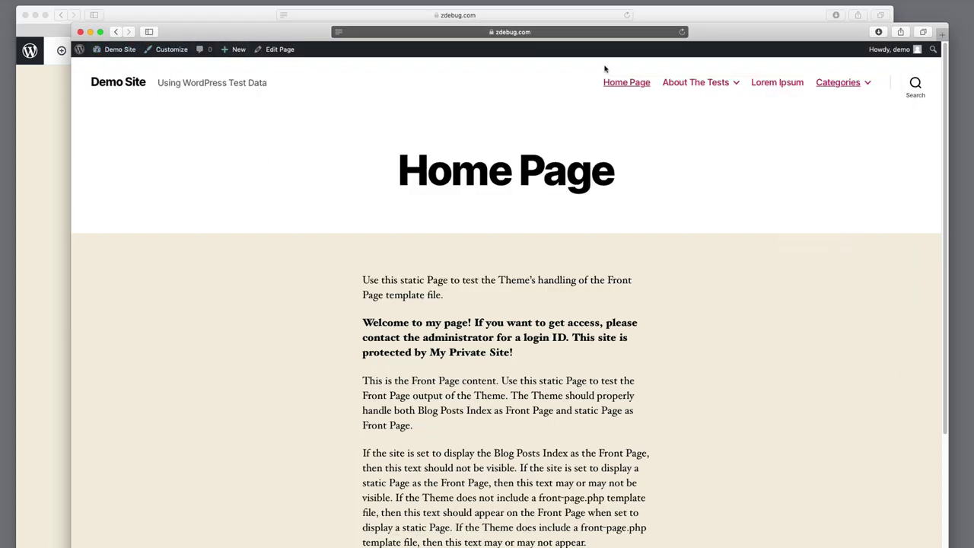
left_click(682, 32)
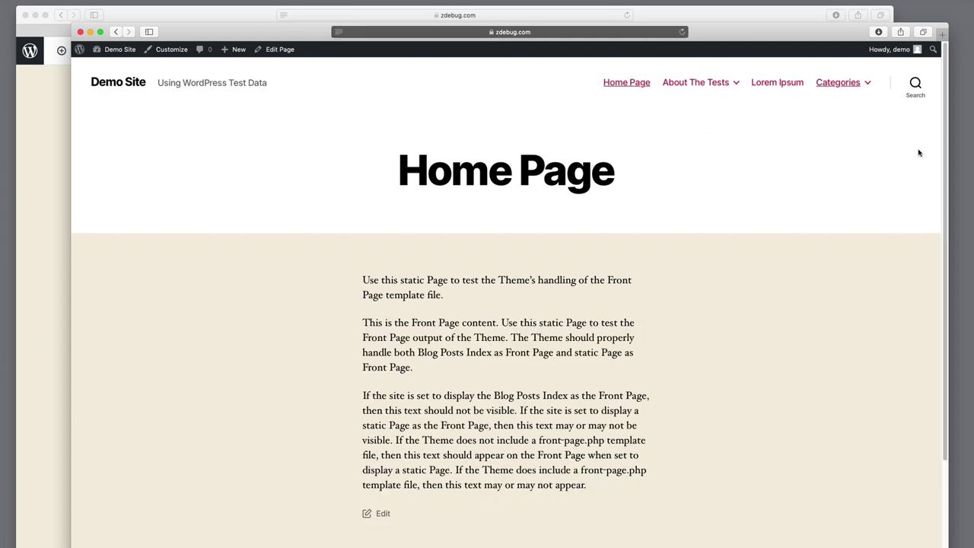
Log out and view the Demo Site home page as a visitor, with the welcome notice visible
mouse_move(887, 49)
left_click(865, 105)
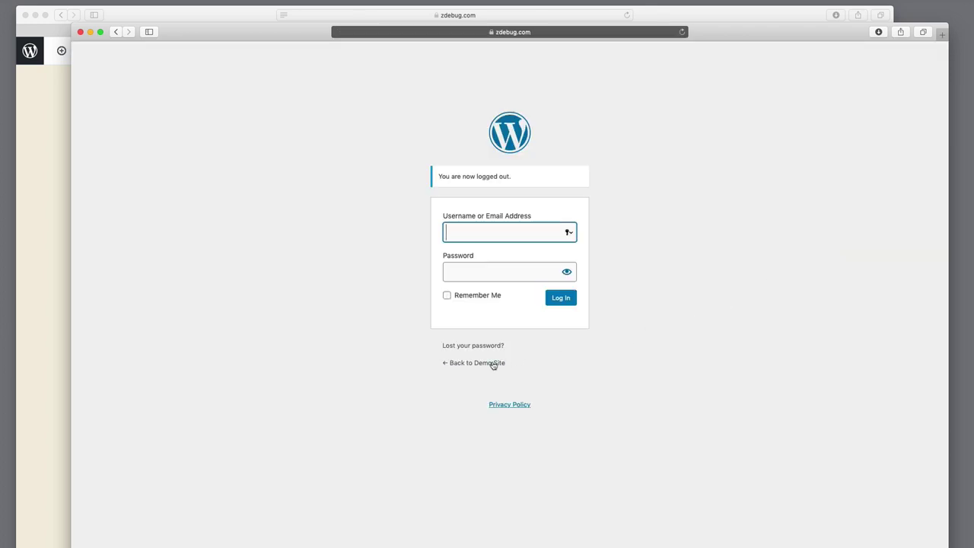
left_click(494, 363)
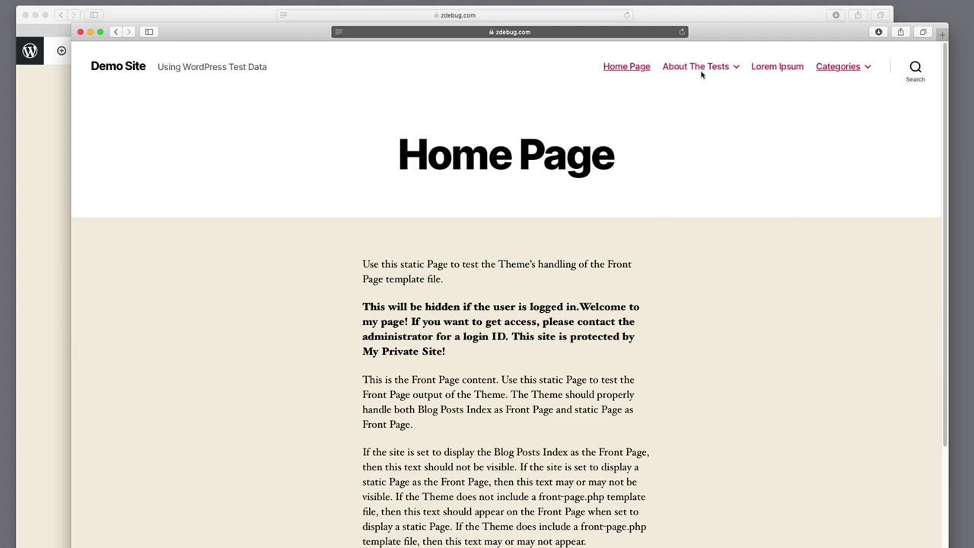
scroll(424, 452, "down", 3)
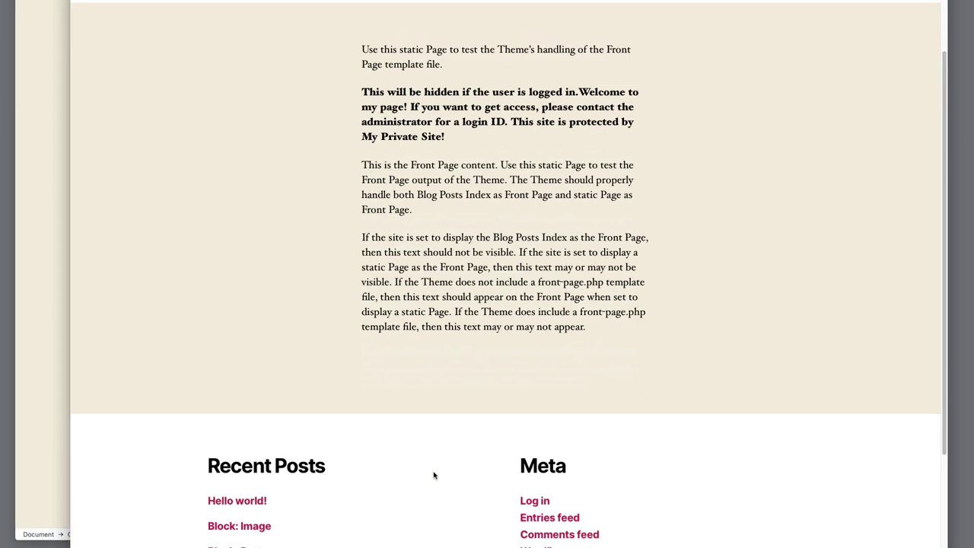
Sign back in through the footer Log in link and return to the Home Page editor
left_click(538, 506)
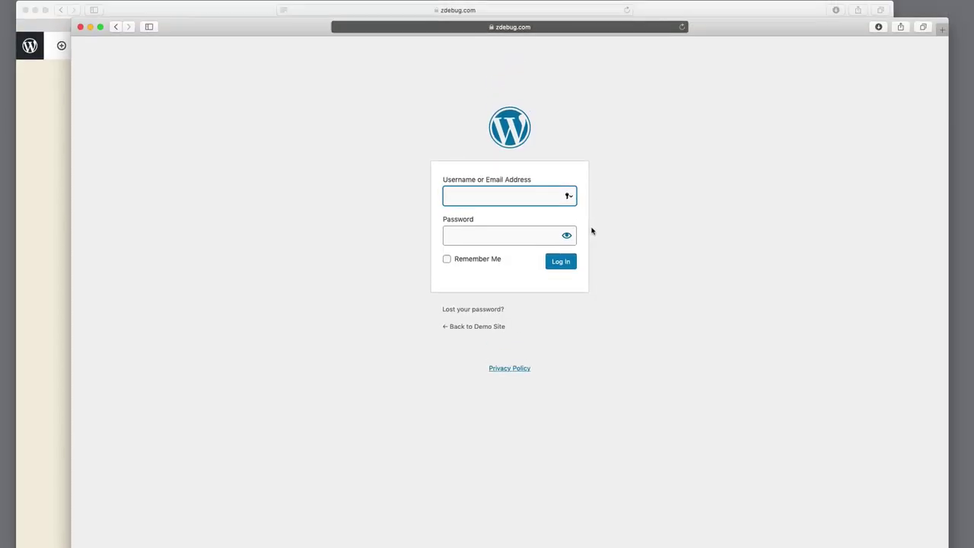
type("demo")
key("Tab")
type("demo")
key("Return")
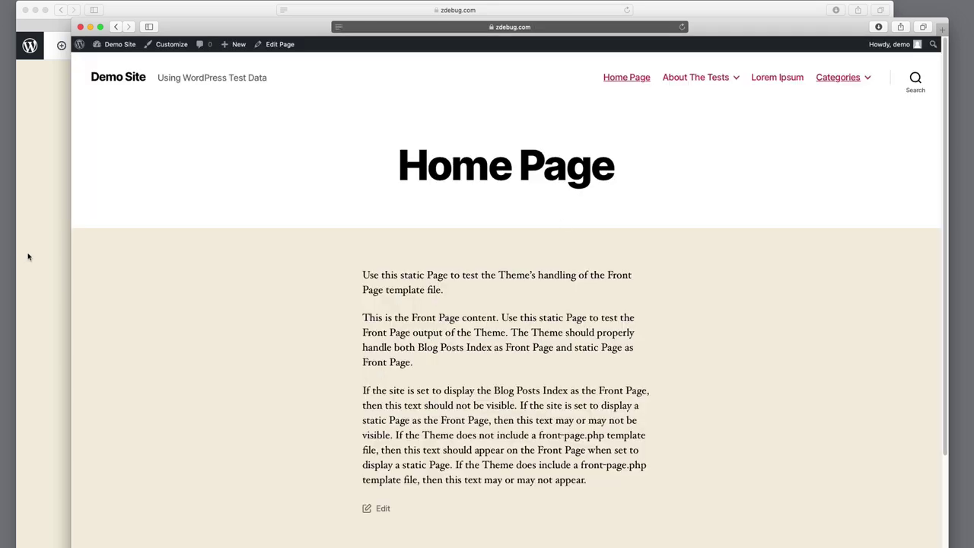
left_click(30, 257)
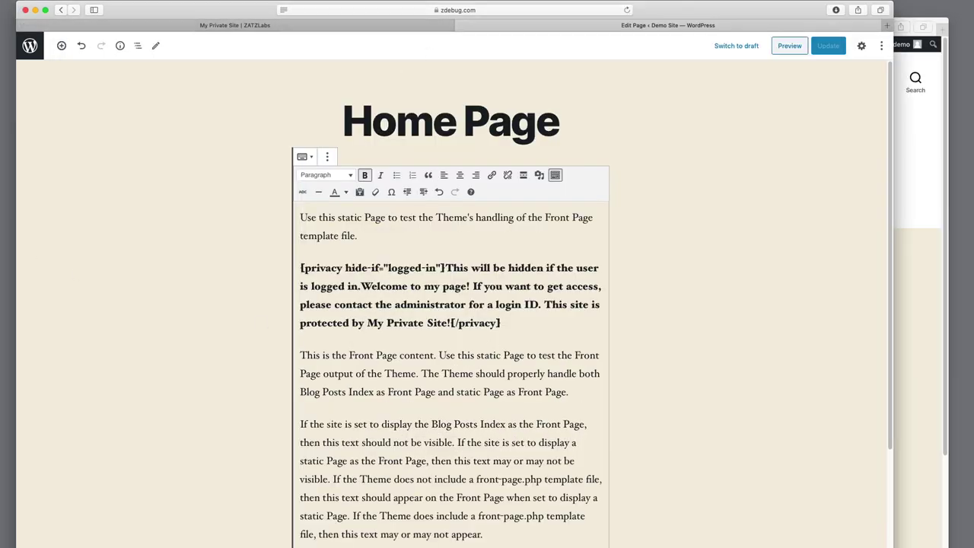
Visit My Private Site's Add-ons page, then go back to its Shortcodes page
left_click(30, 45)
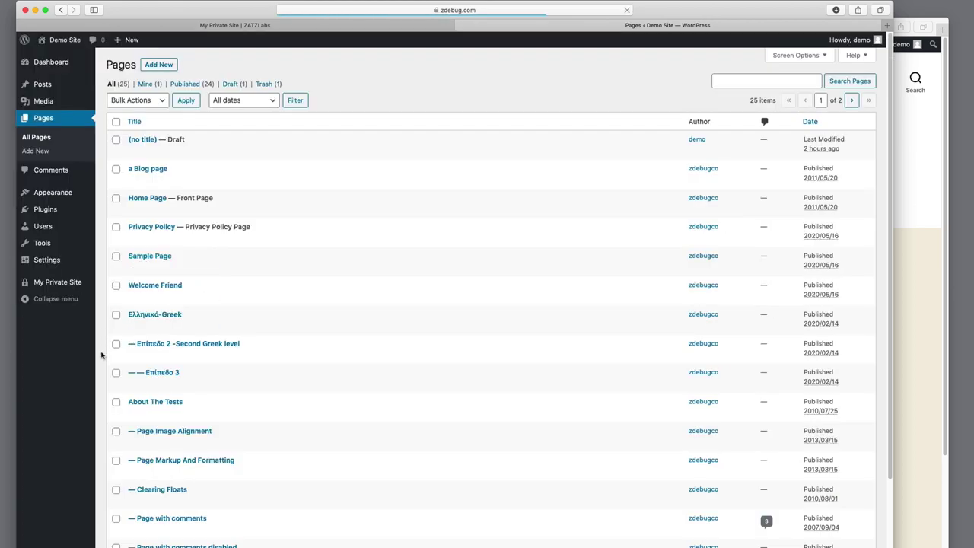
mouse_move(69, 288)
left_click(122, 339)
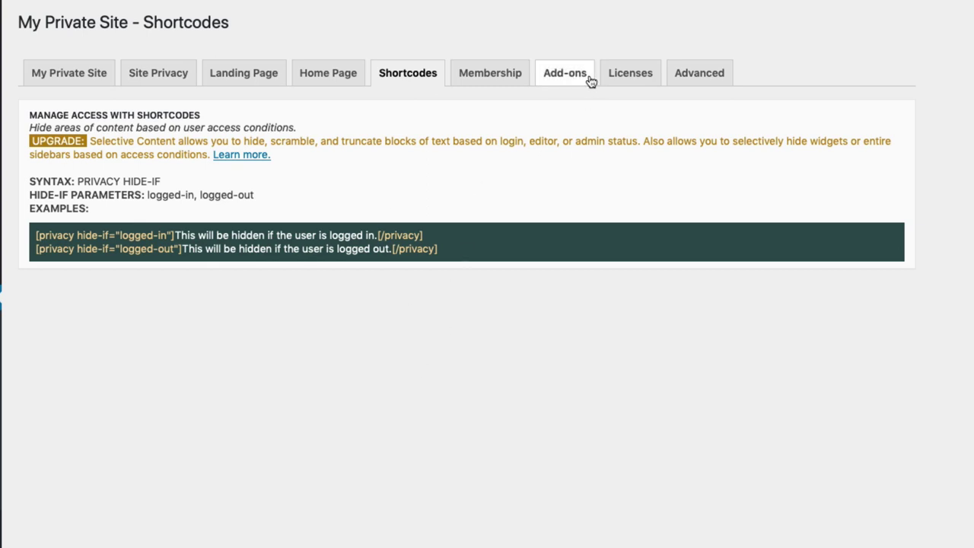
left_click(576, 79)
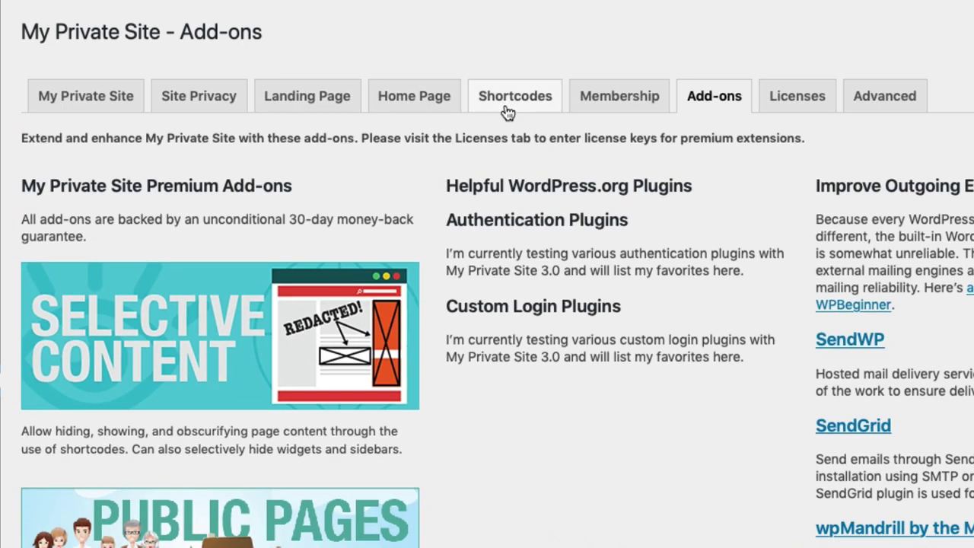
left_click(502, 227)
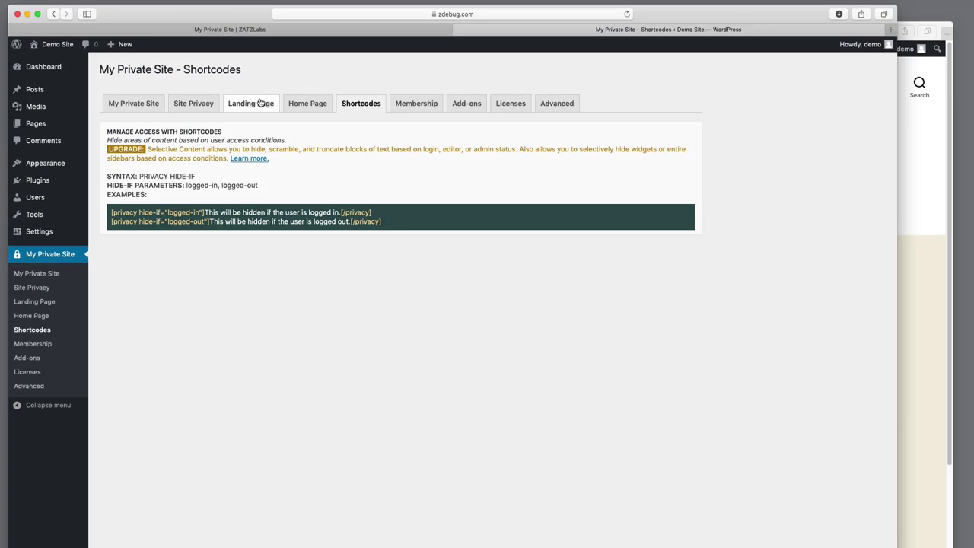
In the live site window, log out and sign back in with the username and password
left_click(916, 423)
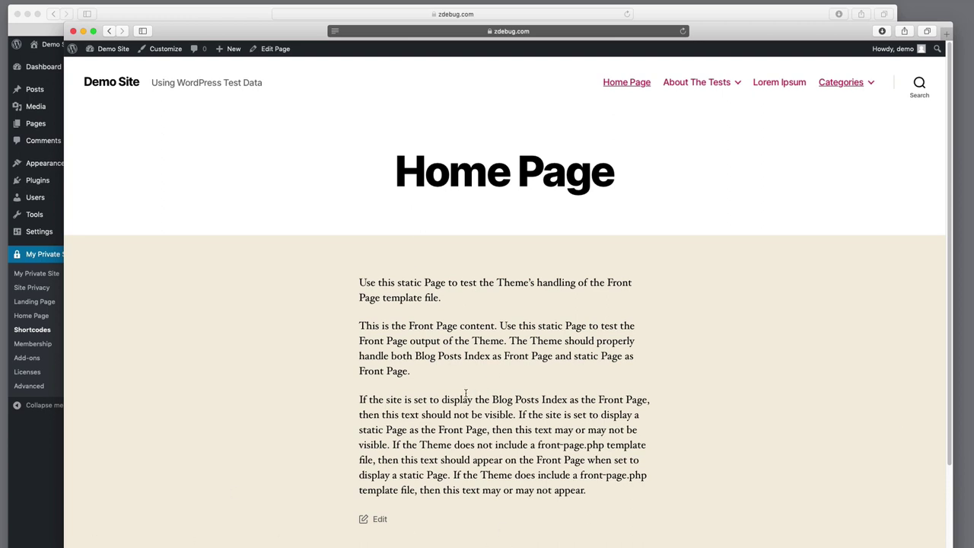
left_click(894, 105)
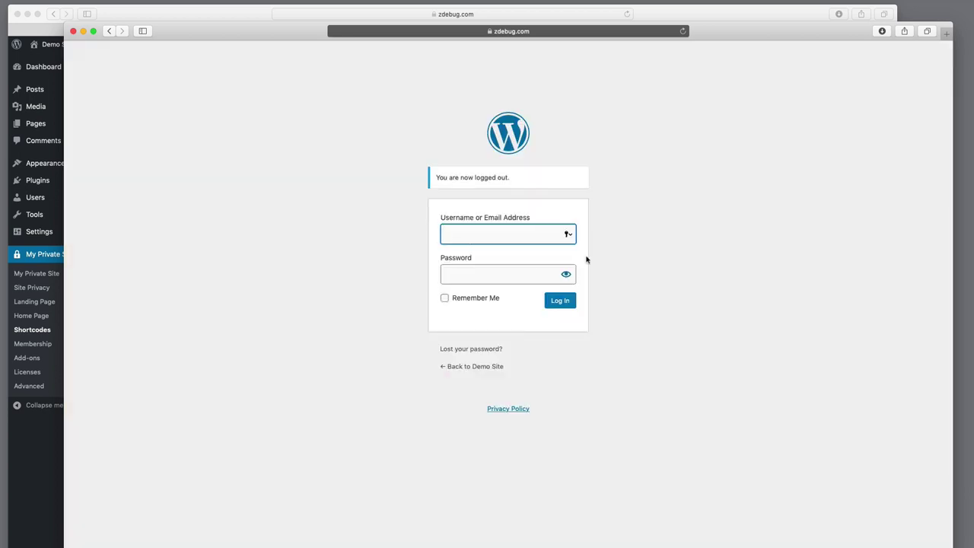
type("demo")
key("Tab")
type("demo")
key("Return")
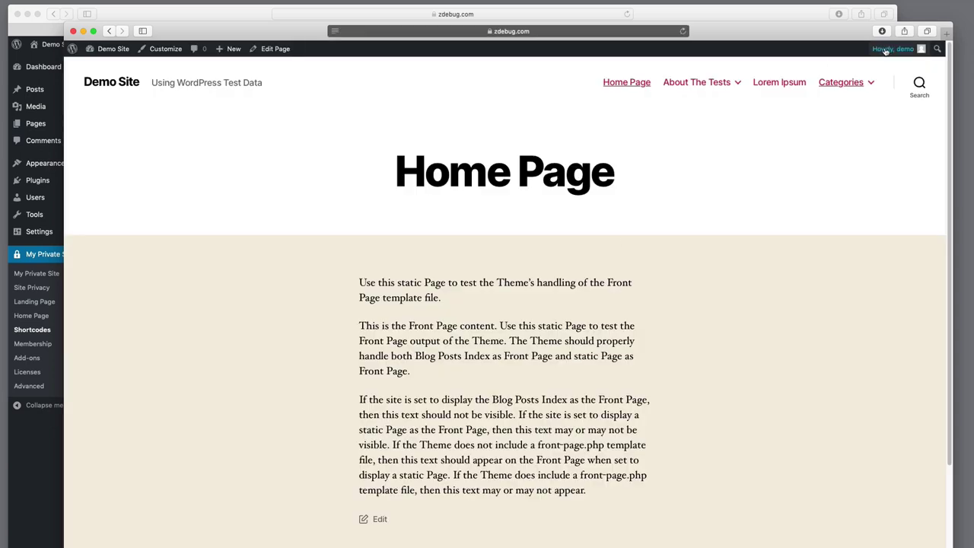
Log out of the demo site again and bring the admin Shortcodes window forward
mouse_move(885, 50)
left_click(858, 103)
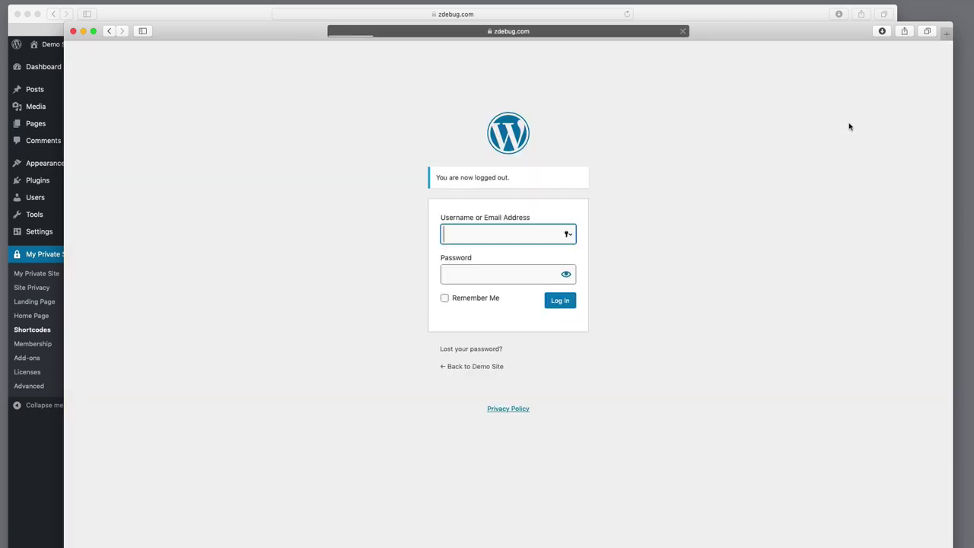
left_click(38, 467)
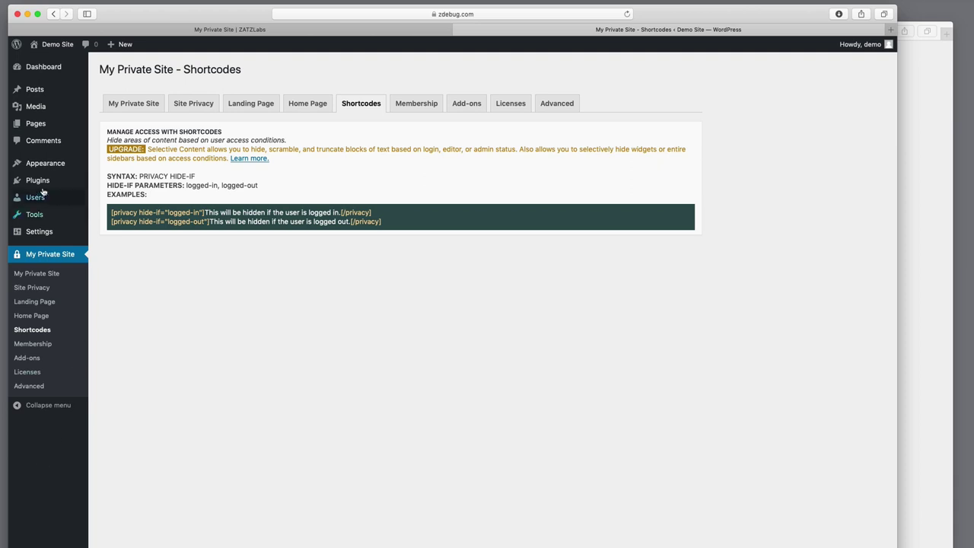
View the Welcome Friend page and read its URL in the address bar, then return to Pages
mouse_move(38, 124)
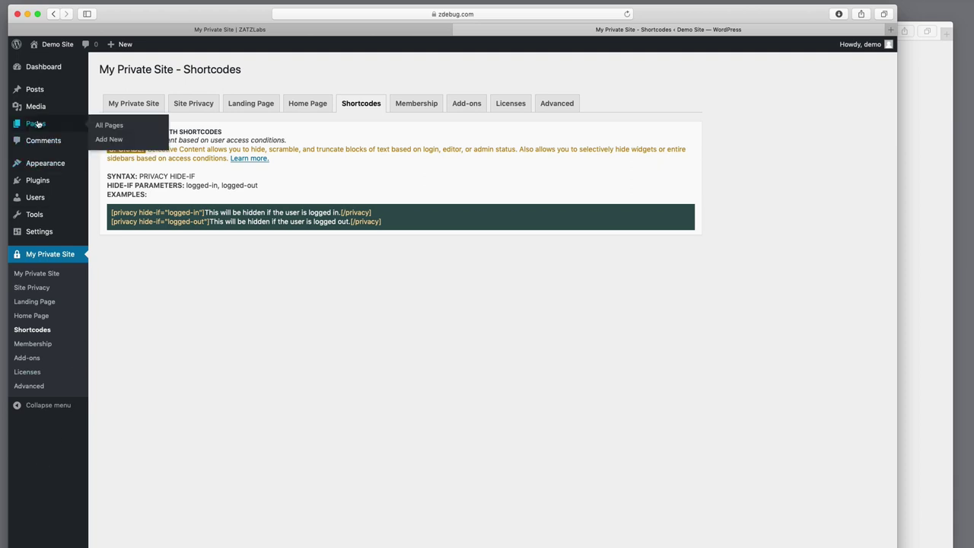
left_click(101, 126)
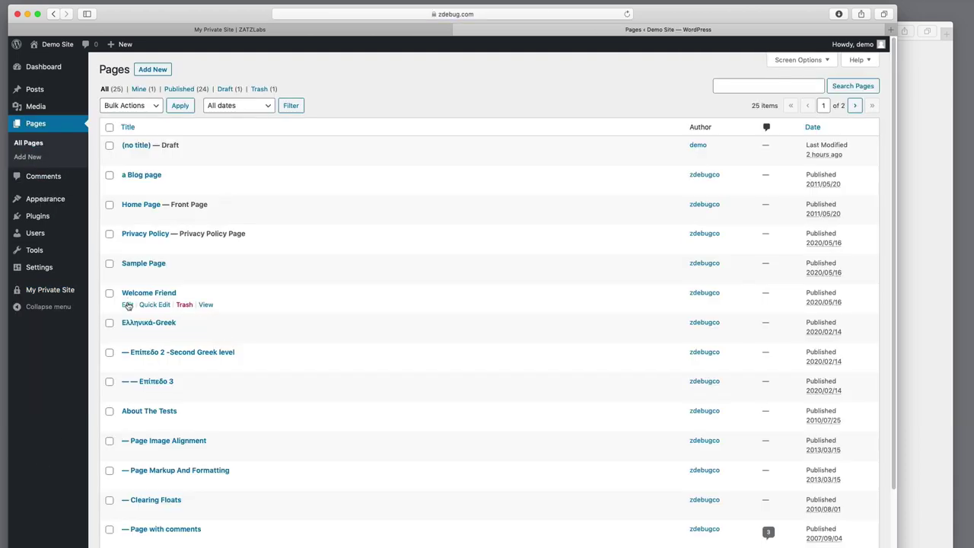
left_click(207, 304)
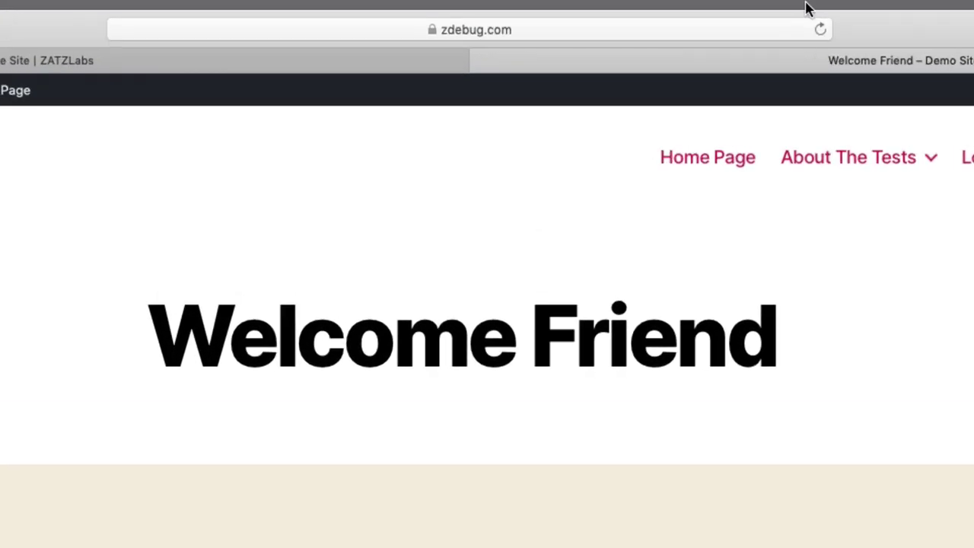
left_click(610, 14)
key("ctrl+c")
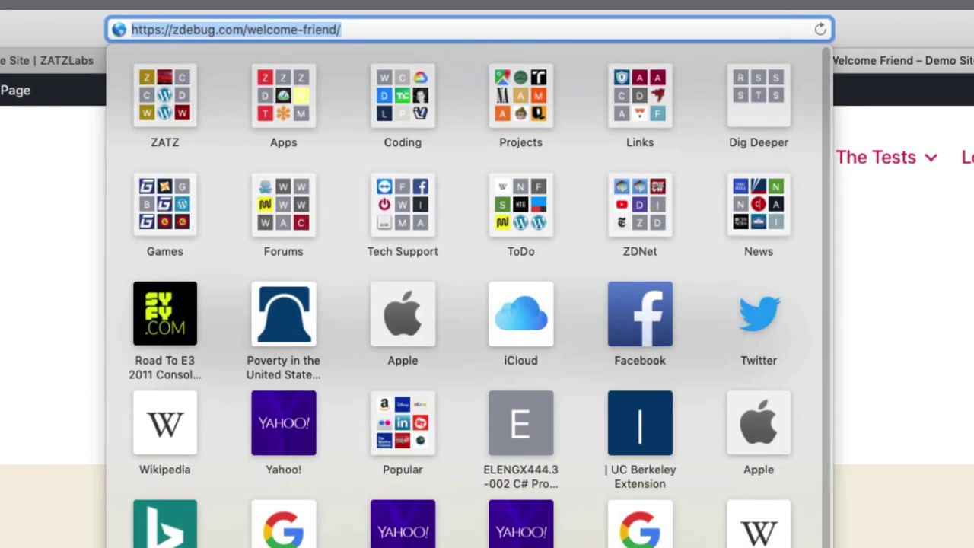
key("Escape")
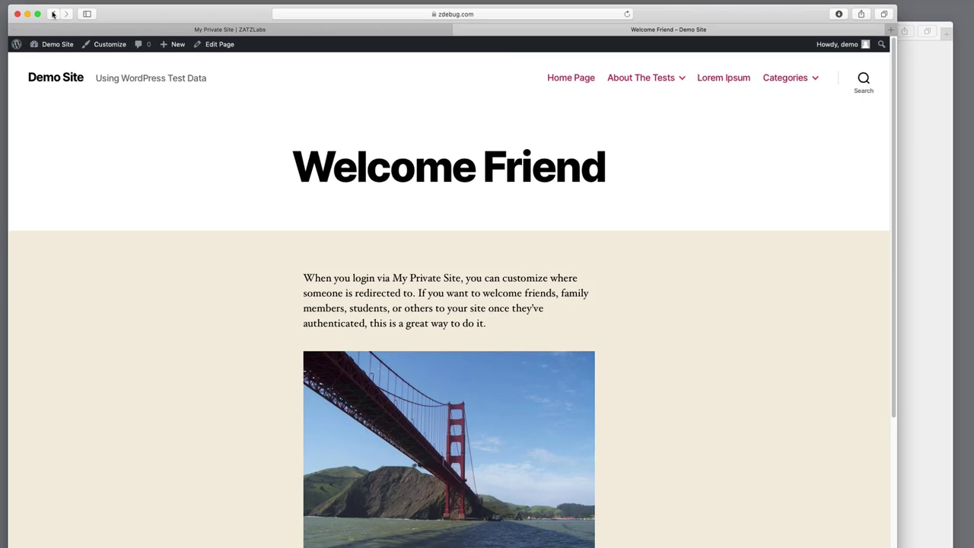
left_click(54, 15)
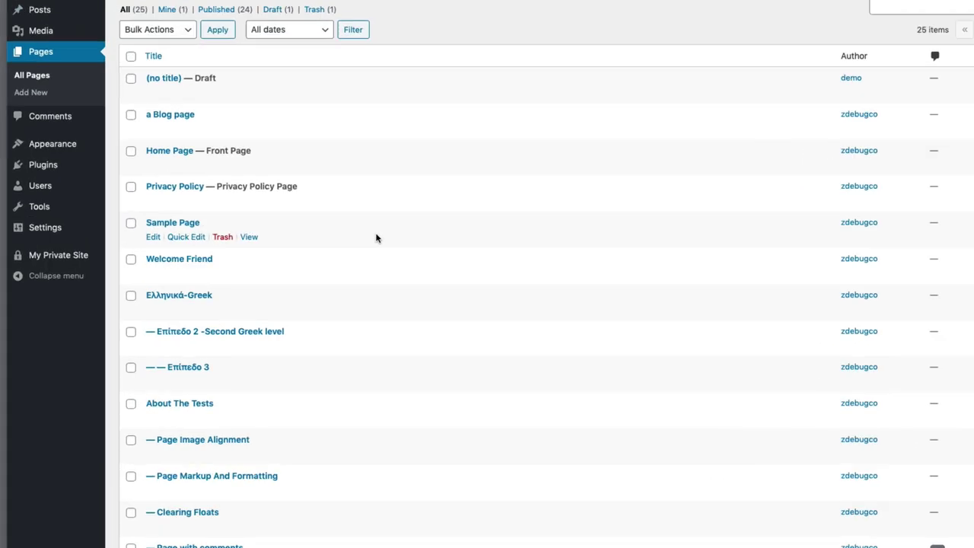
mouse_move(78, 114)
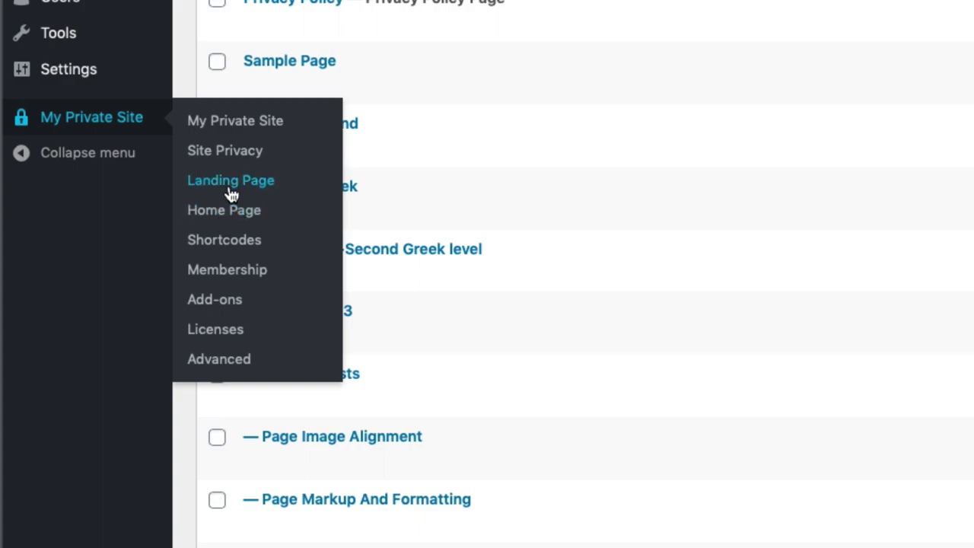
left_click(231, 183)
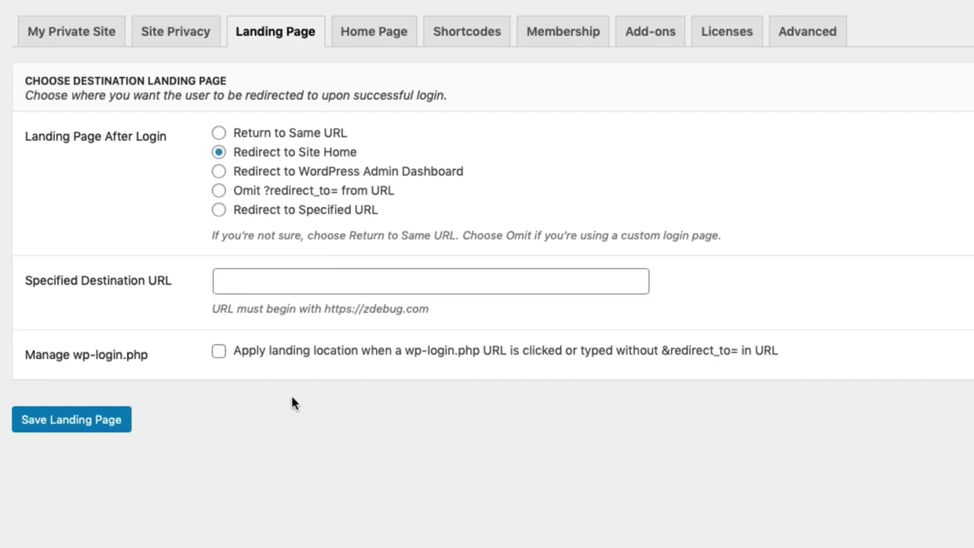
left_click(218, 211)
left_click(241, 275)
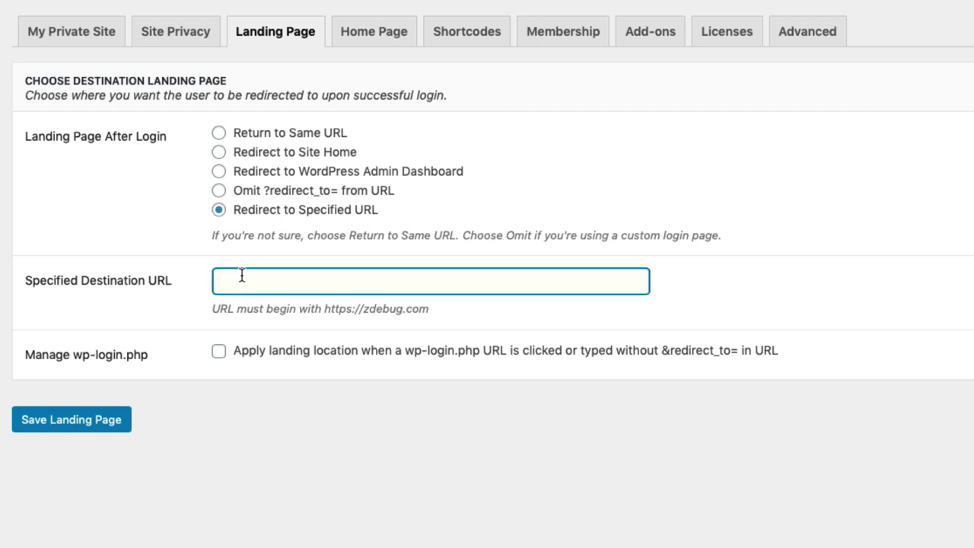
key("ctrl+v")
left_click(50, 421)
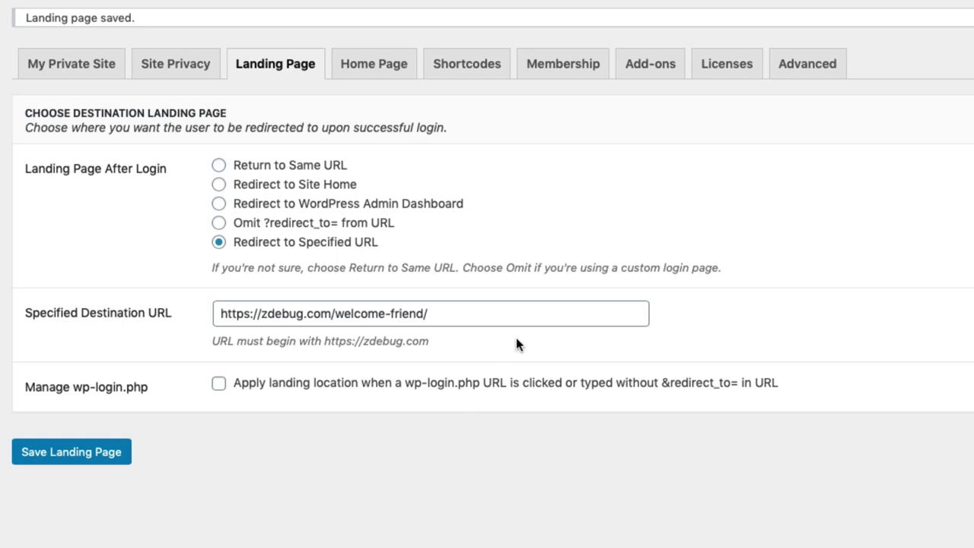
left_click_drag(450, 312, 182, 362)
left_click(220, 480)
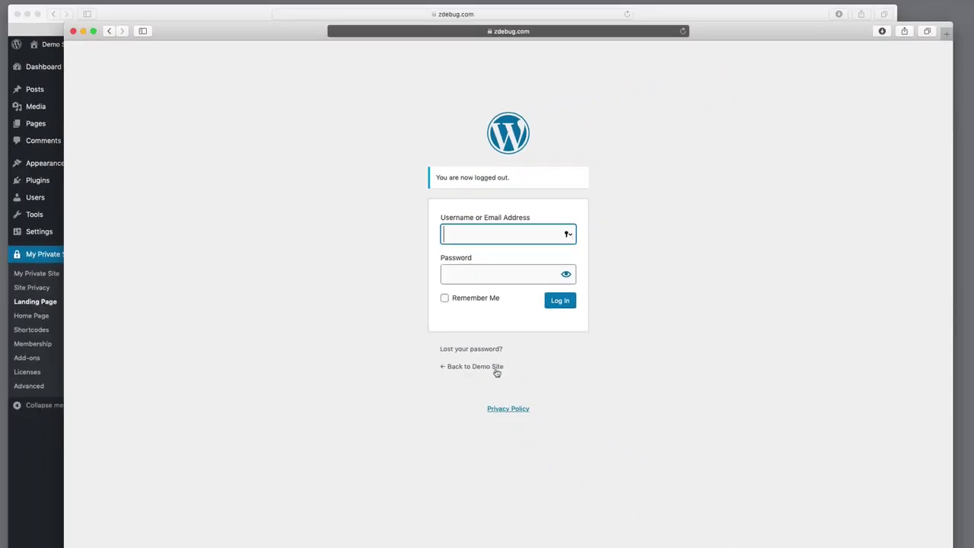
Return to the demo site's home page and reload it
left_click(482, 370)
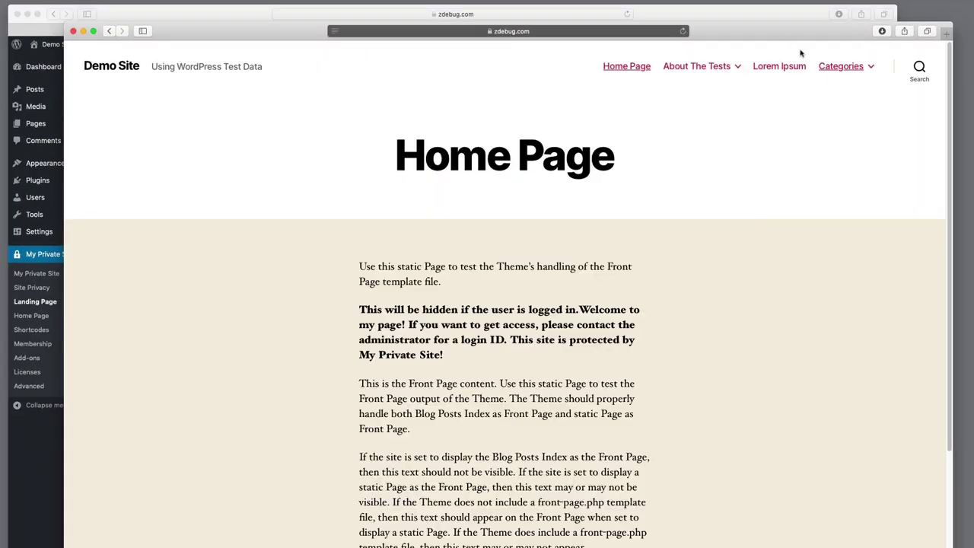
mouse_move(841, 66)
left_click(683, 31)
Open Lorem Ipsum and log in with the demo account's username and password
left_click(784, 67)
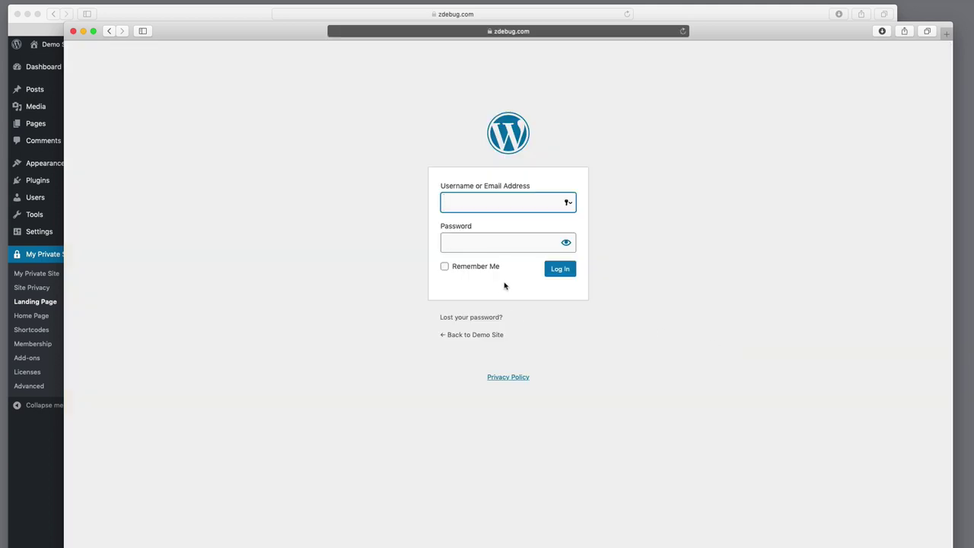
type("demo")
key("Tab")
type("demo")
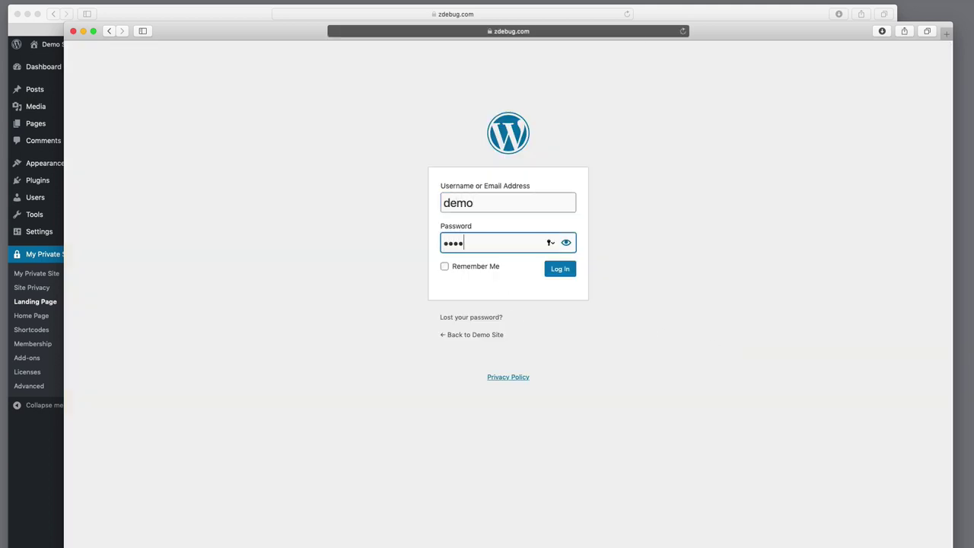
left_click(554, 270)
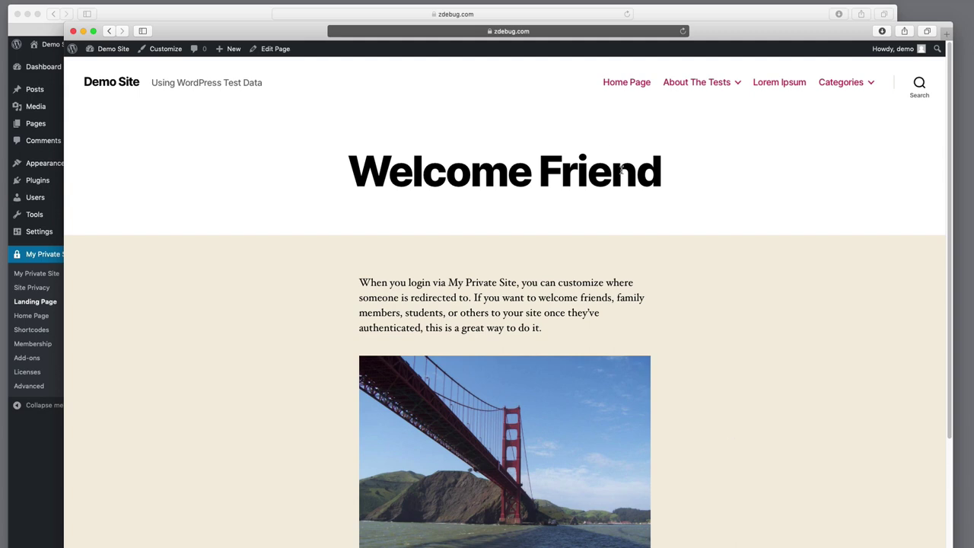
View the home page while logged in, then show My Private Site's Membership settings
left_click(616, 84)
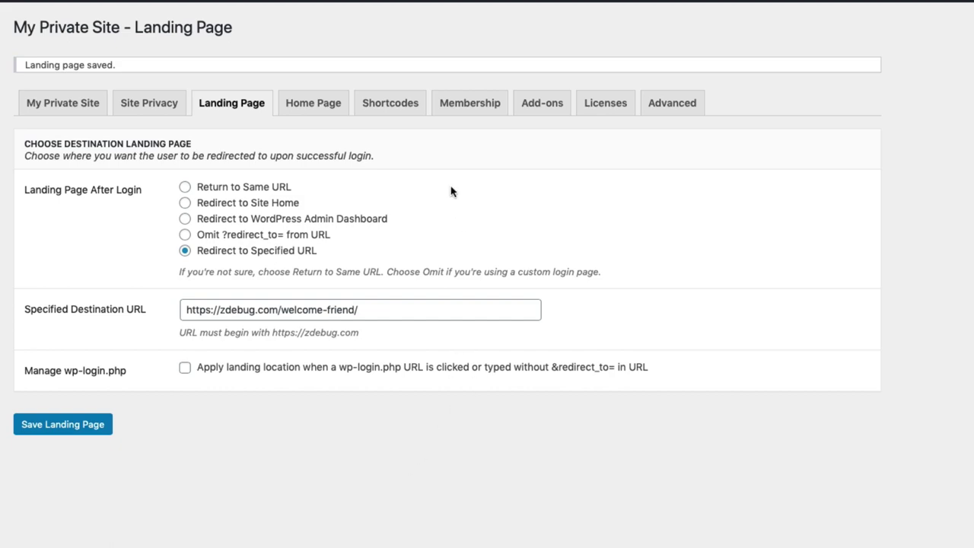
left_click(464, 104)
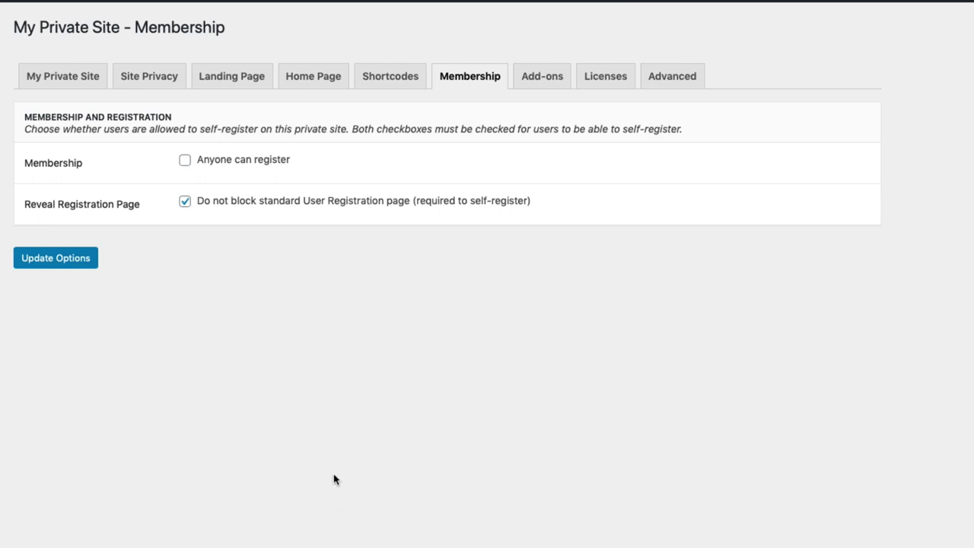
Look through the Licenses and Add-ons tabs, ending on the Advanced custom login options
left_click(609, 74)
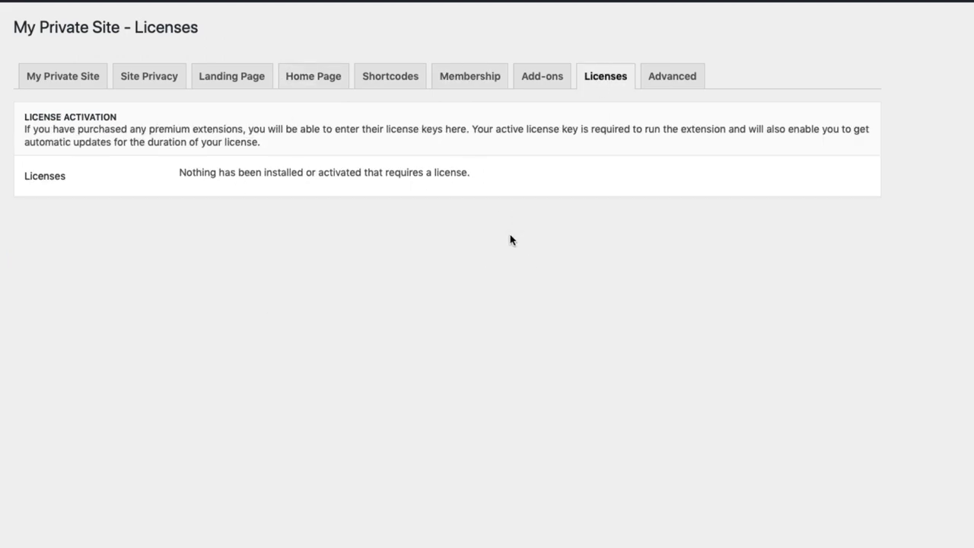
left_click(554, 79)
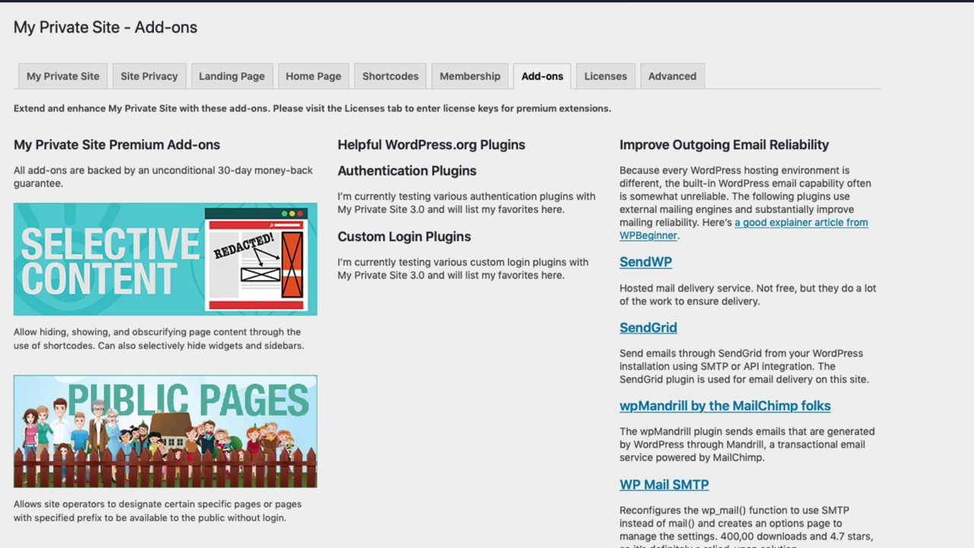
left_click(606, 78)
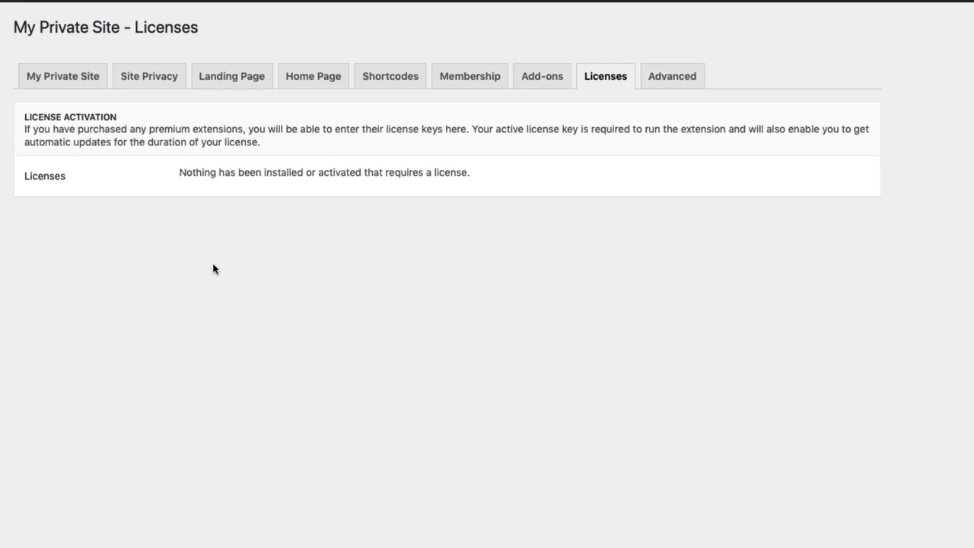
left_click(647, 71)
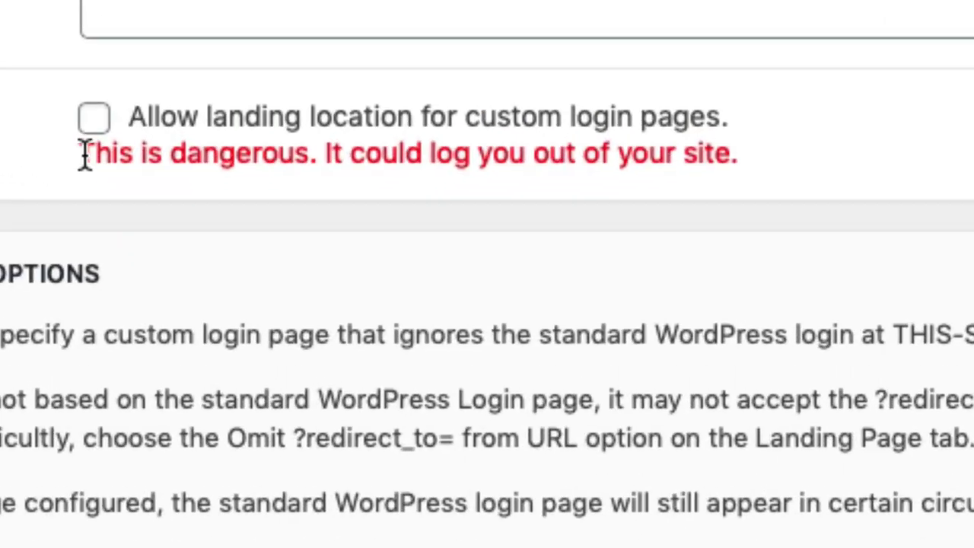
Highlight the red warning that a custom landing location could log you out
left_click_drag(180, 256, 188, 256)
left_click_drag(105, 156, 774, 193)
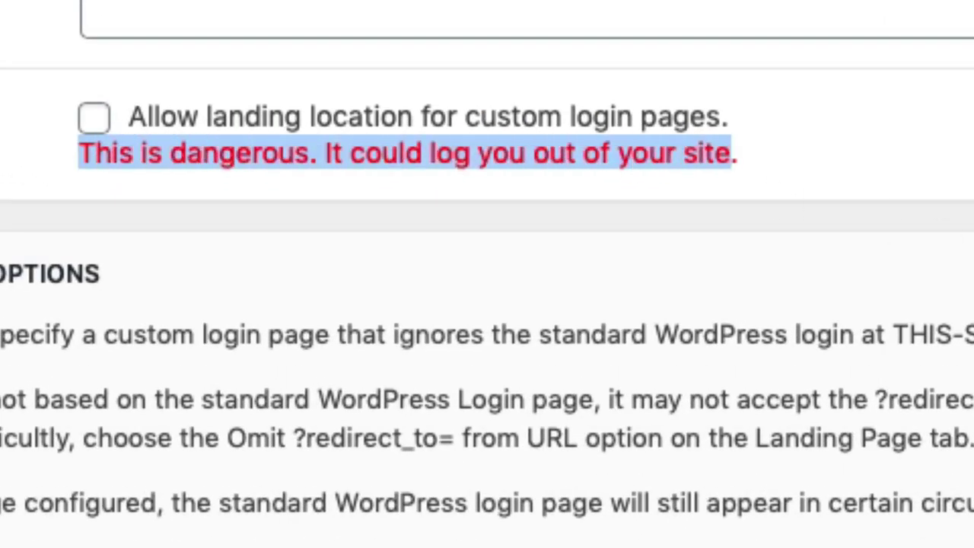